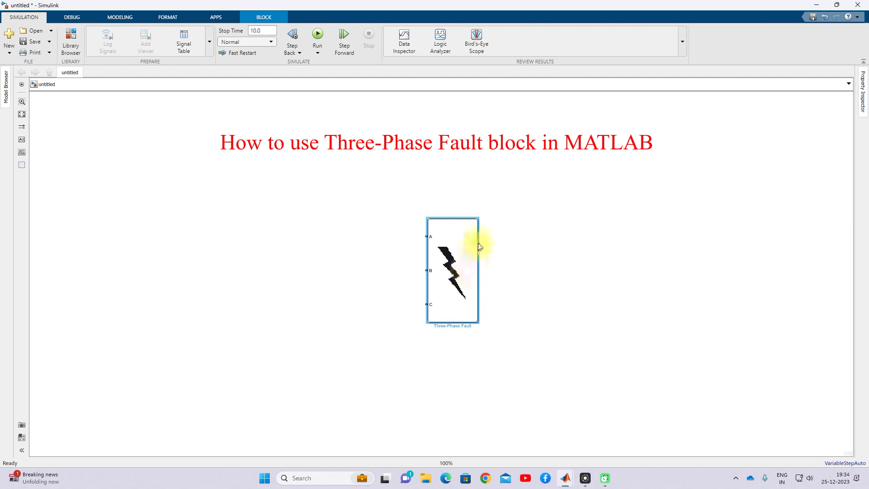
Step: Reduce the height of the Three-Phase Fault block and briefly check its parameters dialog
{"action": "left_click_drag", "start_coordinate": [478, 219], "coordinate": [478, 255]}
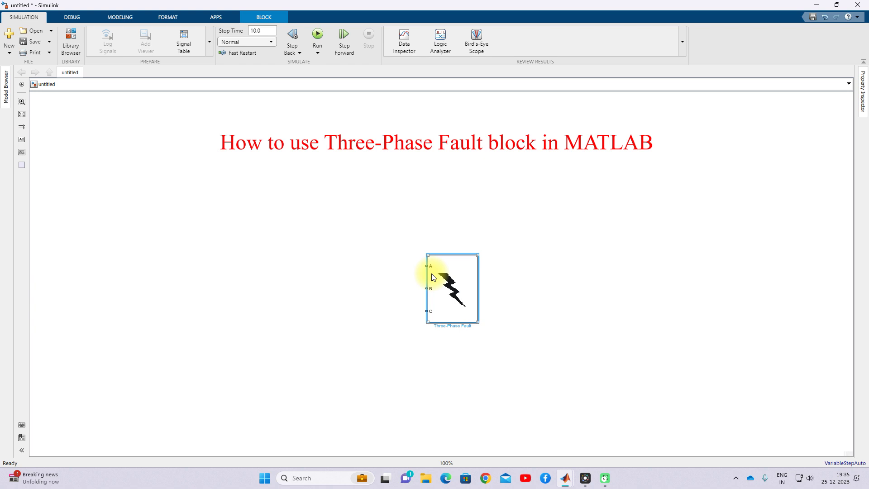
{"action": "left_click", "coordinate": [518, 294]}
{"action": "double_click", "coordinate": [463, 281]}
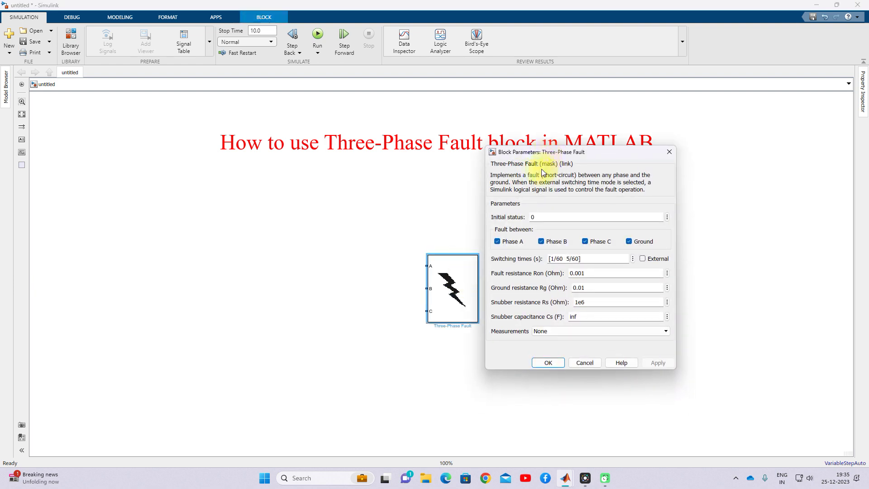
{"action": "key", "text": "Escape"}
{"action": "left_click", "coordinate": [256, 160]}
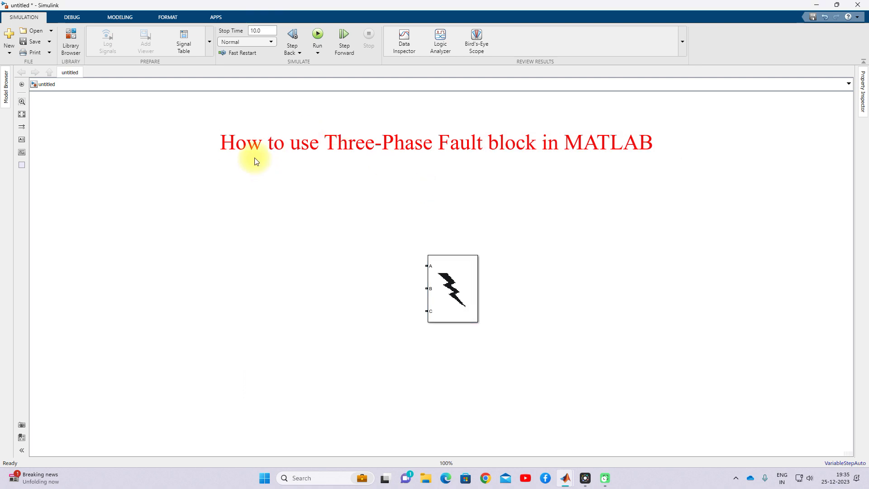
Step: Locate the Three-Phase Fault block in the Elements library of Specialized Power Systems Fundamental Blocks
{"action": "left_click", "coordinate": [70, 41]}
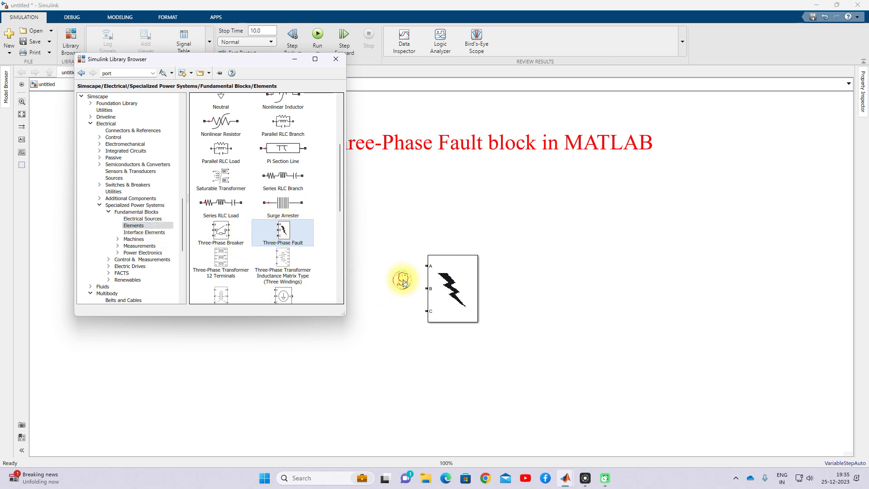
{"action": "left_click", "coordinate": [472, 295]}
{"action": "left_click", "coordinate": [464, 285]}
Step: Open the Three-Phase Fault block's parameters and examine its initial status and switching times
{"action": "double_click", "coordinate": [465, 286]}
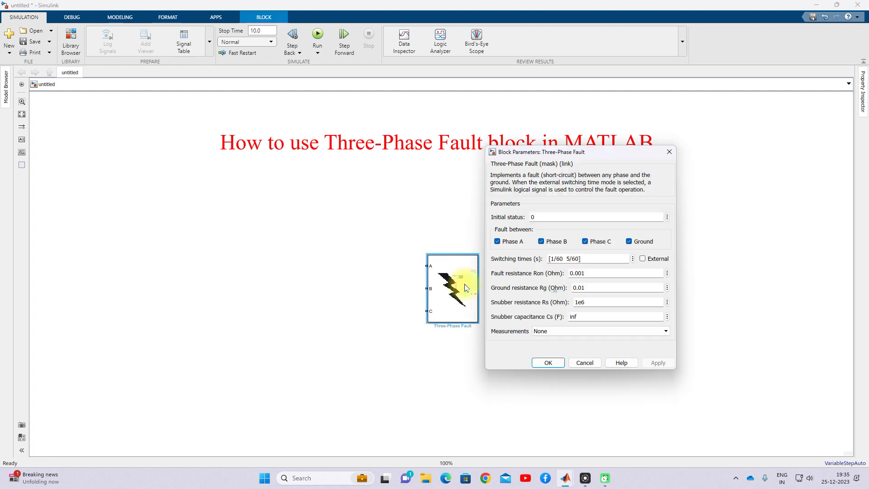
{"action": "left_click_drag", "start_coordinate": [515, 155], "coordinate": [425, 132]}
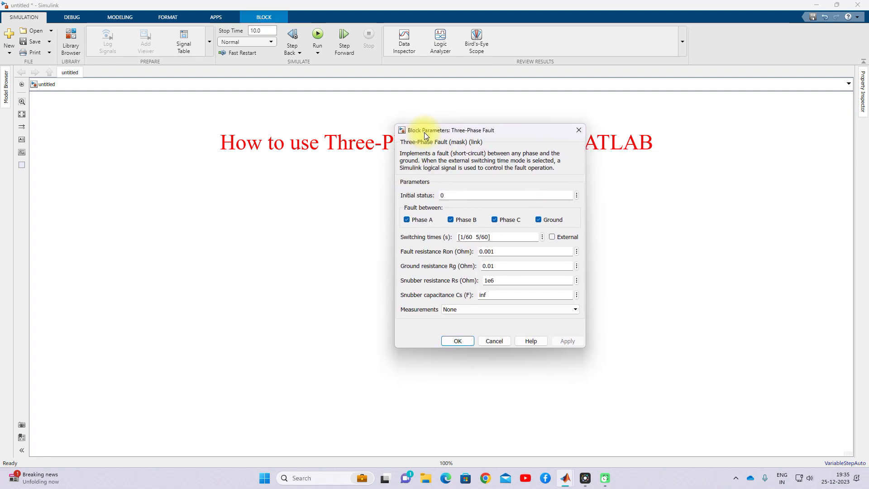
{"action": "left_click_drag", "start_coordinate": [424, 132], "coordinate": [495, 120]}
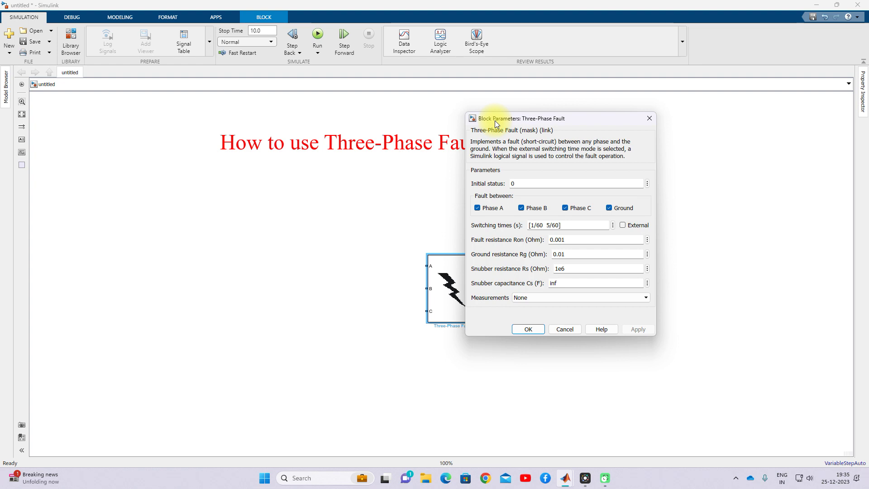
{"action": "left_click_drag", "start_coordinate": [495, 120], "coordinate": [525, 114]}
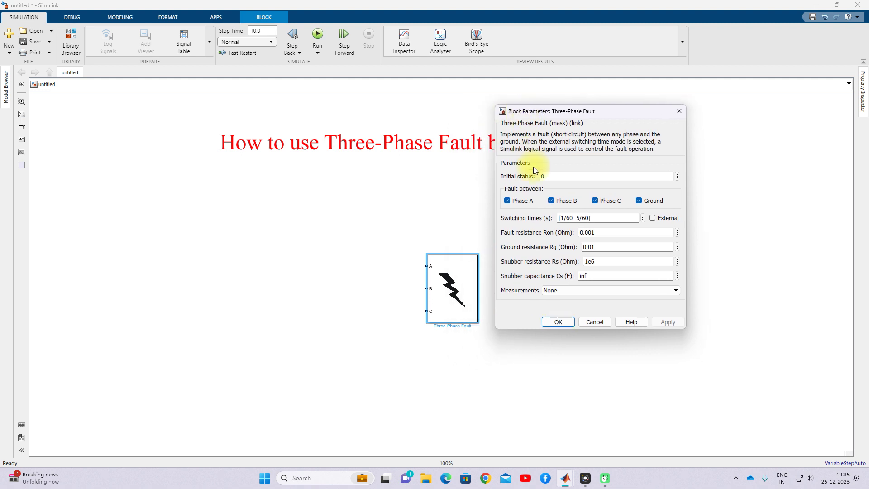
{"action": "double_click", "coordinate": [547, 176]}
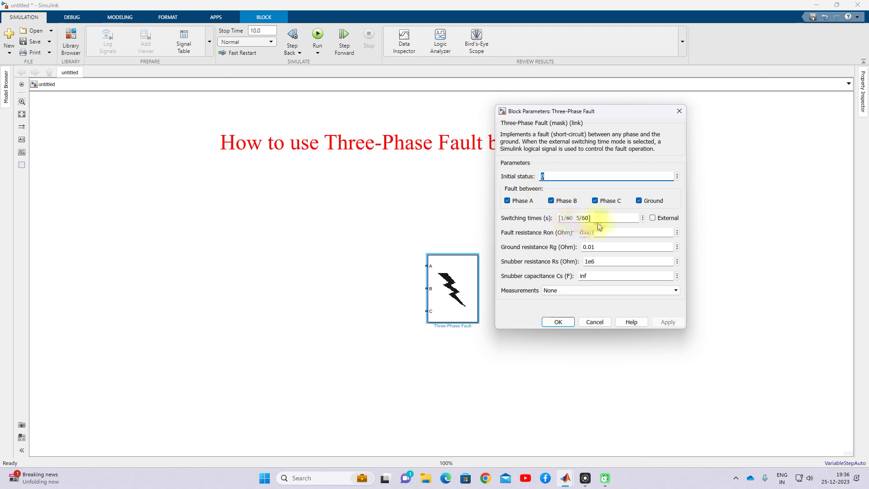
{"action": "double_click", "coordinate": [581, 224]}
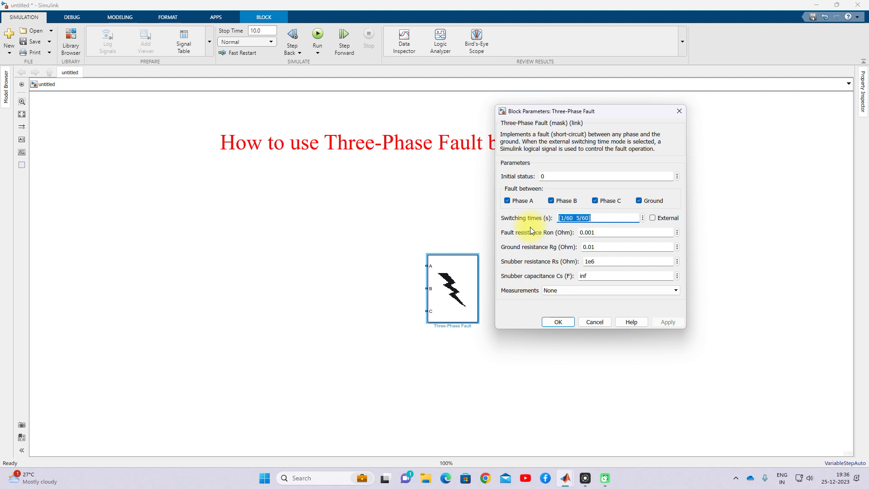
Step: Try different fault types by toggling Phase A, Phase B, Phase C and Ground, ending with all four selected
{"action": "left_click", "coordinate": [508, 201]}
{"action": "left_click", "coordinate": [552, 200]}
{"action": "left_click", "coordinate": [596, 201]}
{"action": "left_click", "coordinate": [508, 200]}
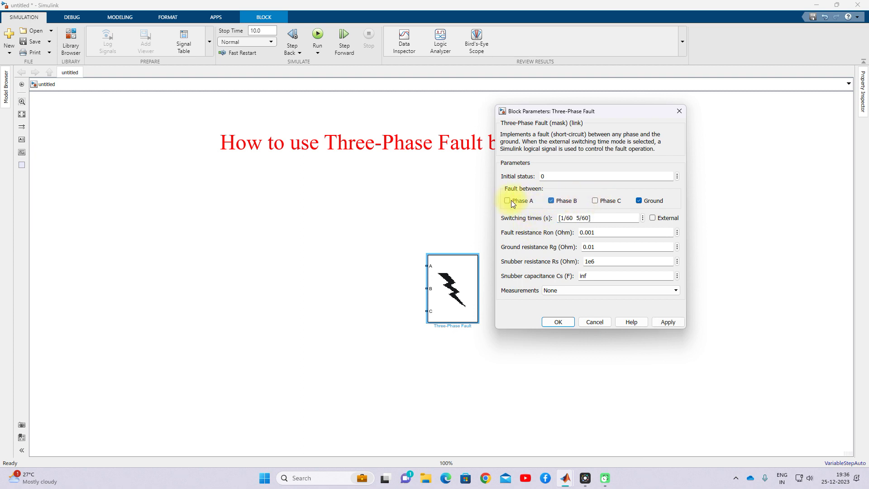
{"action": "left_click", "coordinate": [654, 200]}
{"action": "left_click", "coordinate": [612, 200]}
{"action": "left_click", "coordinate": [639, 200]}
{"action": "left_click", "coordinate": [551, 200]}
{"action": "left_click", "coordinate": [508, 202]}
{"action": "left_click", "coordinate": [560, 201]}
{"action": "left_click", "coordinate": [515, 203]}
Step: Examine the fault block's fault resistance Ron and ground resistance Rg, and accept the parameters
{"action": "double_click", "coordinate": [618, 231]}
{"action": "double_click", "coordinate": [610, 243]}
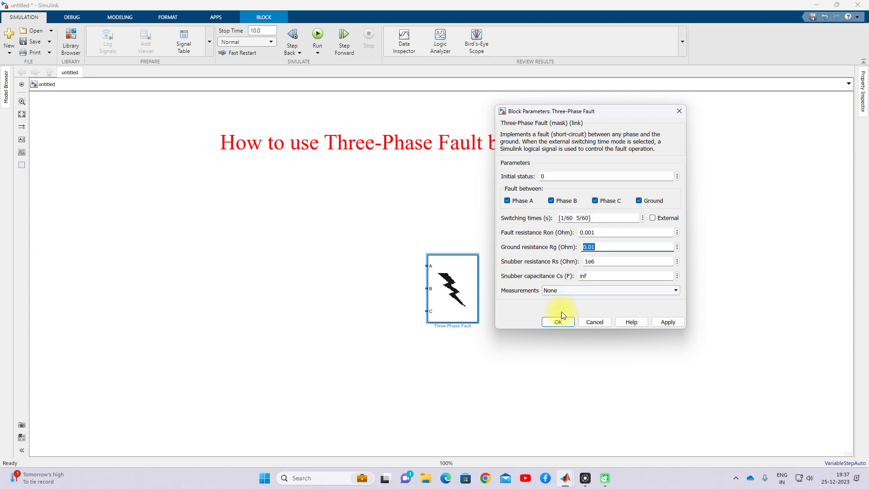
{"action": "left_click", "coordinate": [555, 322]}
Step: Make the Three-Phase Fault block shorter and place it slightly further right on the canvas
{"action": "left_click", "coordinate": [468, 303]}
{"action": "left_click_drag", "start_coordinate": [478, 255], "coordinate": [488, 301]}
{"action": "left_click", "coordinate": [254, 206]}
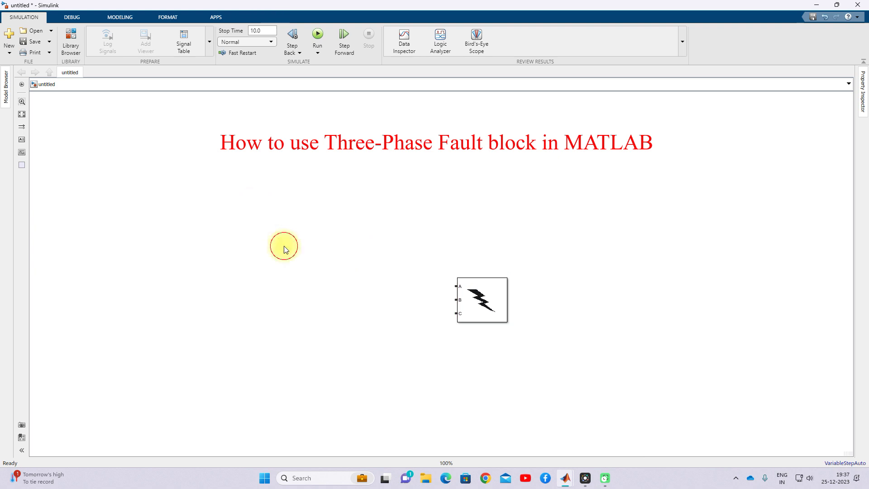
Step: Add a Three-Phase Source block from the Electrical Sources library, above and left of the fault block
{"action": "left_click", "coordinate": [71, 40]}
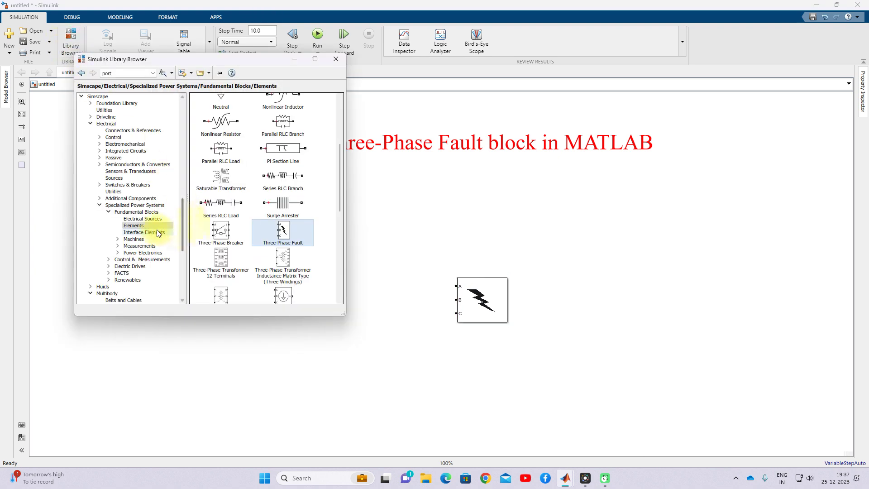
{"action": "left_click", "coordinate": [145, 220]}
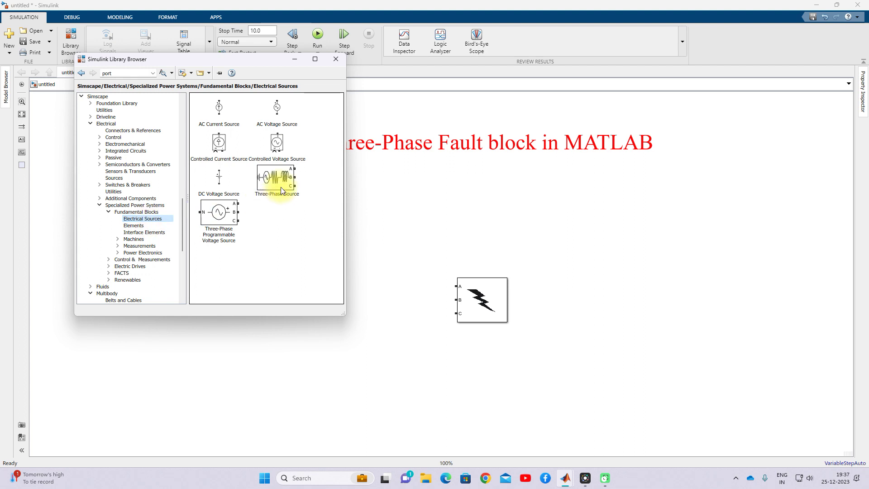
{"action": "left_click_drag", "start_coordinate": [281, 188], "coordinate": [252, 224]}
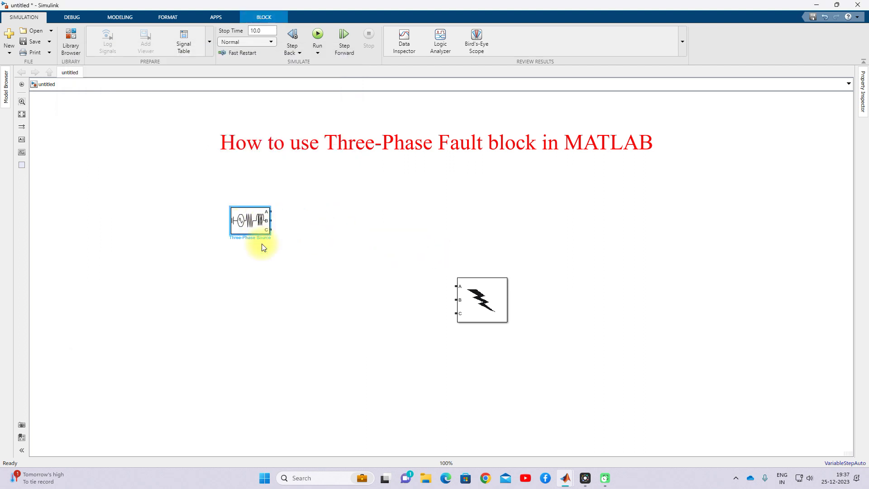
Step: Examine the Three-Phase Source's phase-to-phase voltage and frequency, and accept its parameters
{"action": "double_click", "coordinate": [256, 226]}
{"action": "double_click", "coordinate": [401, 190]}
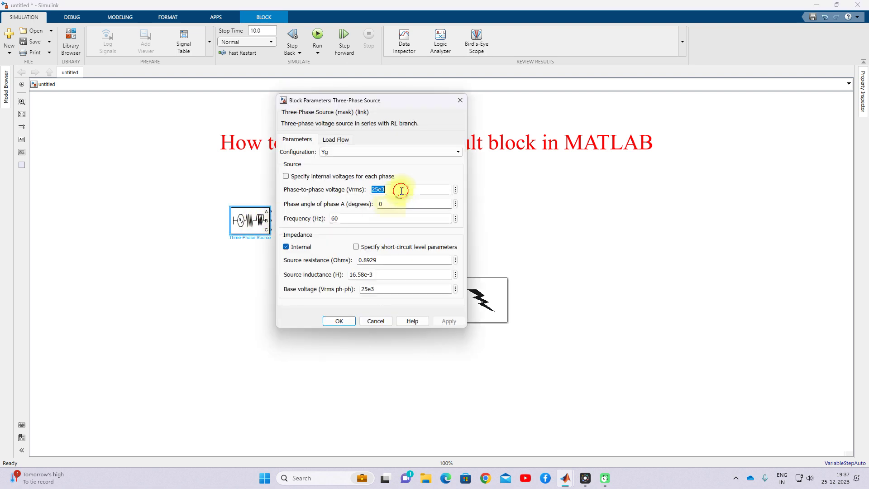
{"action": "double_click", "coordinate": [345, 218]}
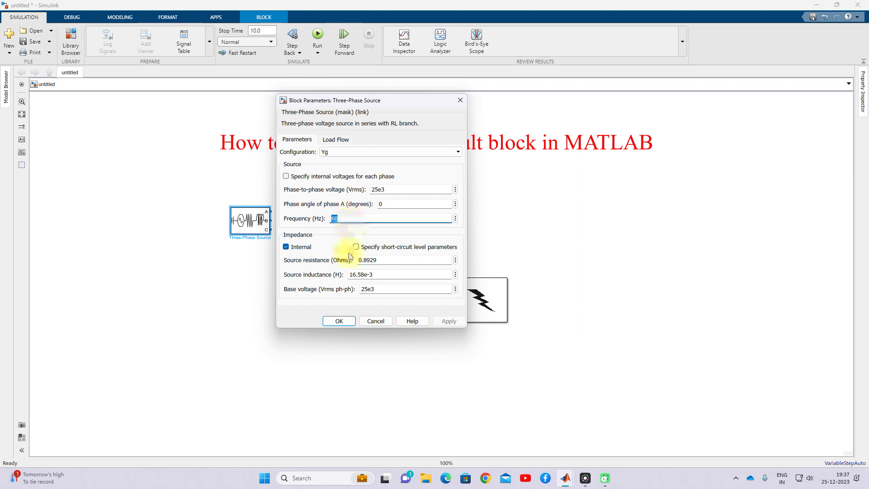
{"action": "left_click", "coordinate": [340, 321]}
{"action": "left_click", "coordinate": [293, 283]}
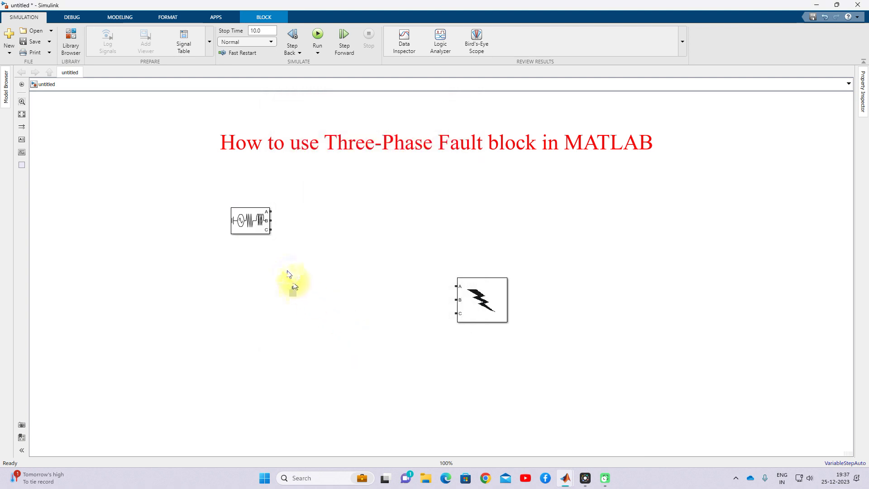
Step: Copy the Three-Phase Source to the far side of the fault block and rotate the copy 180 degrees
{"action": "left_click_drag", "start_coordinate": [258, 220], "coordinate": [596, 223]}
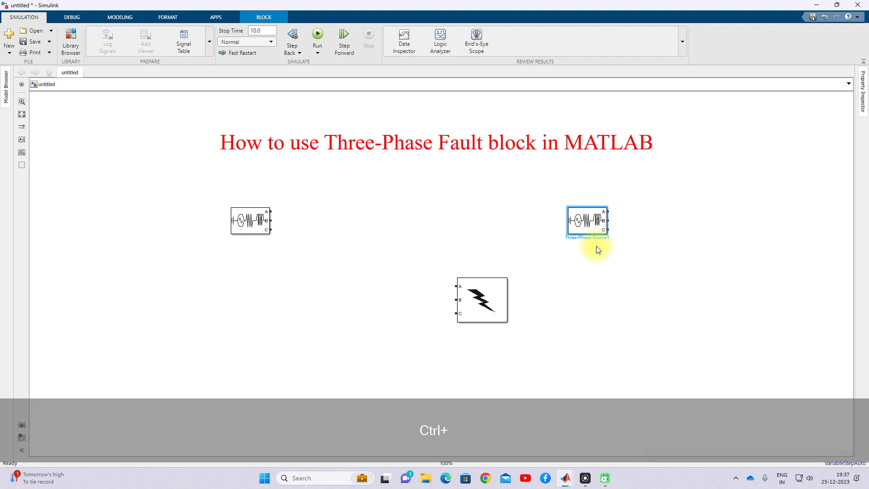
{"action": "key", "text": "ctrl+r"}
{"action": "key", "text": "ctrl+r"}
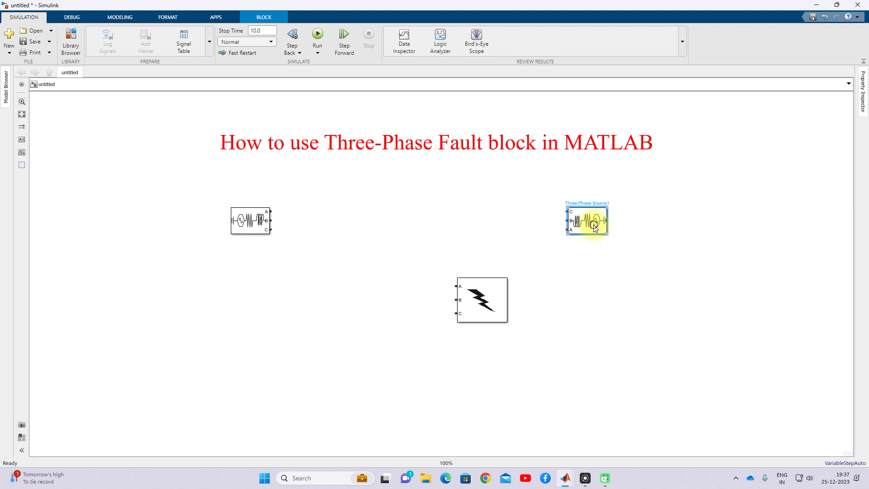
Step: Flip the copied Three-Phase Source up-down so its ports run A, B, C from the top
{"action": "right_click", "coordinate": [595, 228]}
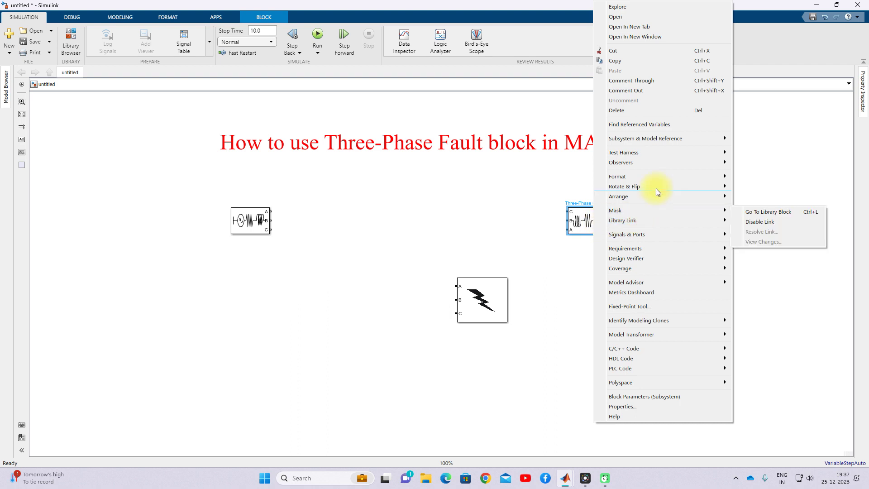
{"action": "mouse_move", "coordinate": [674, 184]}
{"action": "mouse_move", "coordinate": [764, 212]}
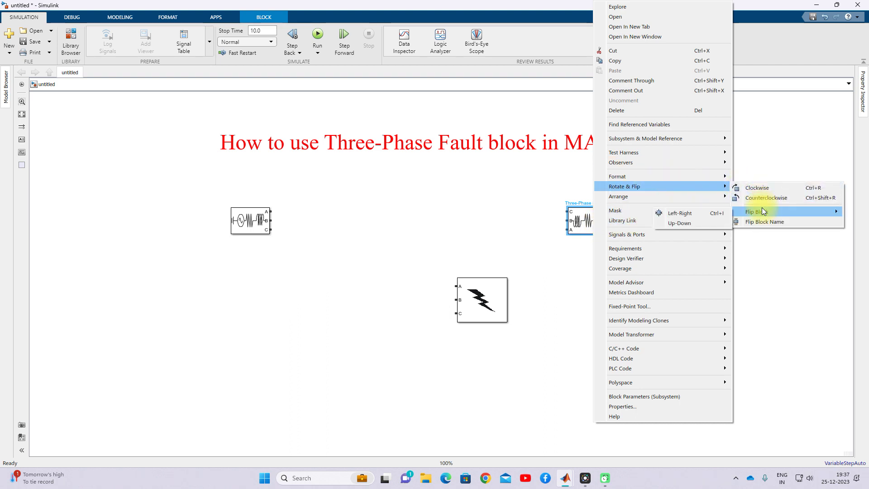
{"action": "left_click", "coordinate": [679, 222]}
{"action": "left_click", "coordinate": [605, 255]}
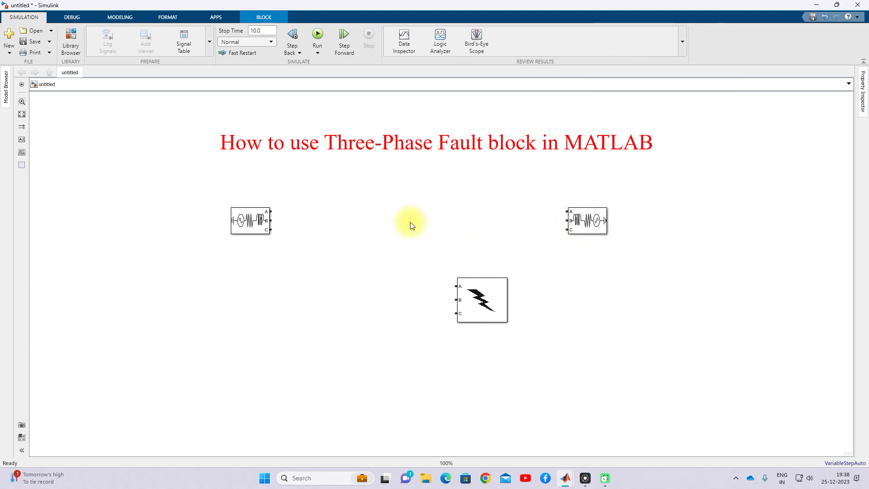
Step: Connect ports A, B and C of the first source to the matching ports of the second source
{"action": "left_click", "coordinate": [273, 211]}
{"action": "left_click", "coordinate": [567, 211]}
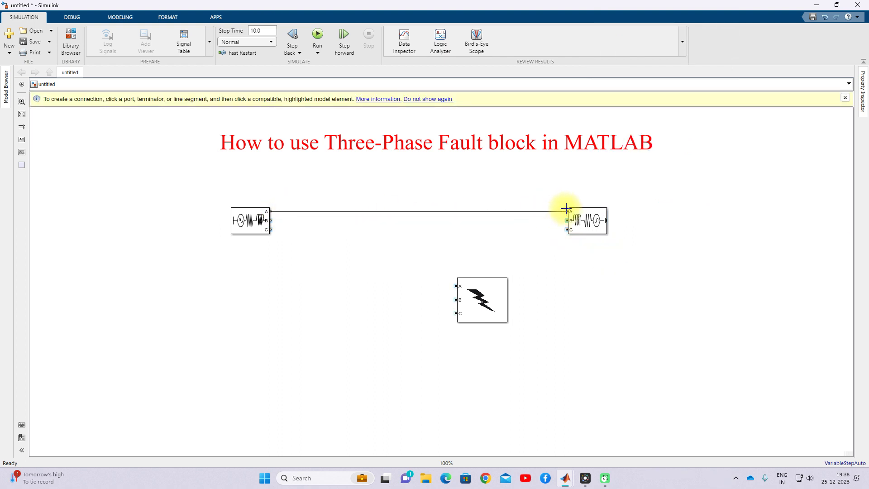
{"action": "left_click", "coordinate": [271, 220]}
{"action": "left_click", "coordinate": [567, 221]}
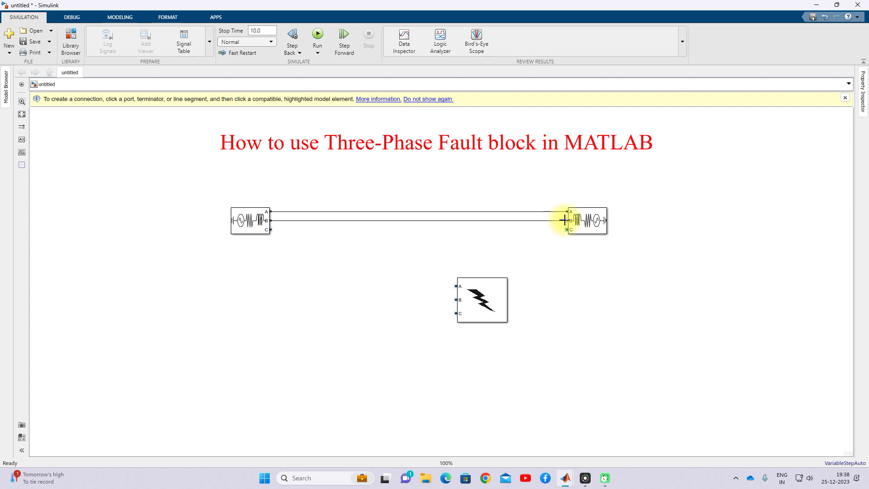
{"action": "left_click", "coordinate": [271, 229]}
{"action": "left_click", "coordinate": [567, 229]}
Step: Browse the Elements library again to show where the Three-Phase Fault block is found
{"action": "left_click", "coordinate": [71, 42]}
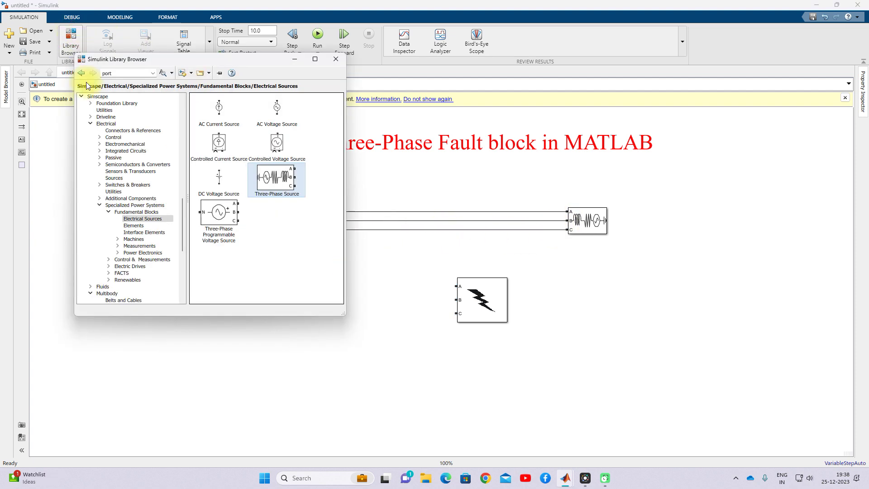
{"action": "left_click", "coordinate": [142, 226]}
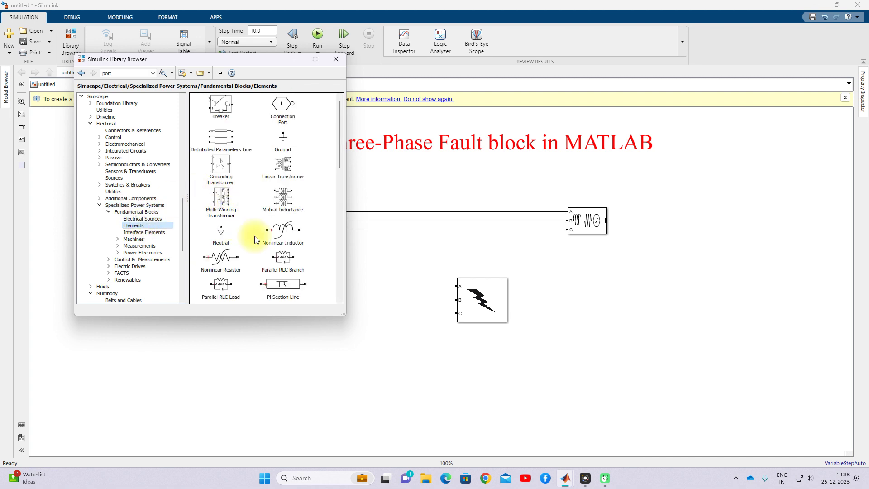
{"action": "scroll", "coordinate": [277, 208], "scroll_direction": "down", "scroll_amount": 5}
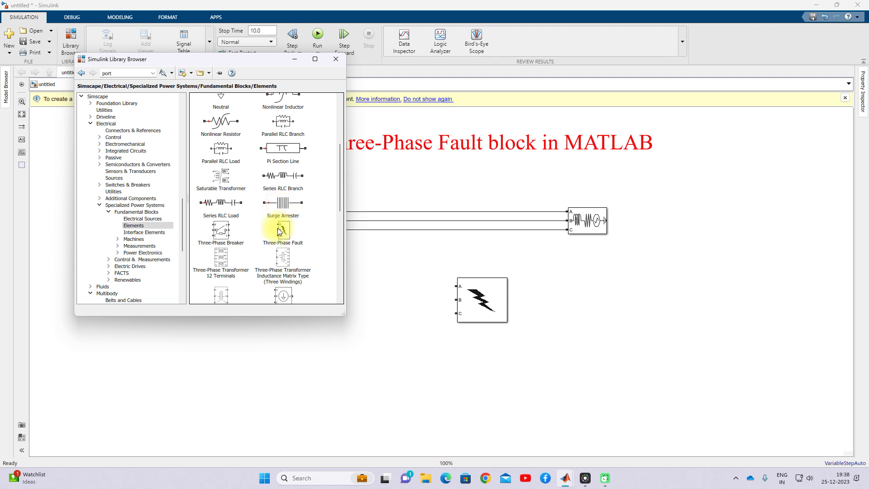
Step: Connect ports A, B and C of the Three-Phase Fault block to the corresponding lines between the two sources
{"action": "mouse_move", "coordinate": [456, 287]}
{"action": "left_mouse_down"}
{"action": "mouse_move", "coordinate": [438, 246]}
{"action": "mouse_move", "coordinate": [440, 212]}
{"action": "left_mouse_up"}
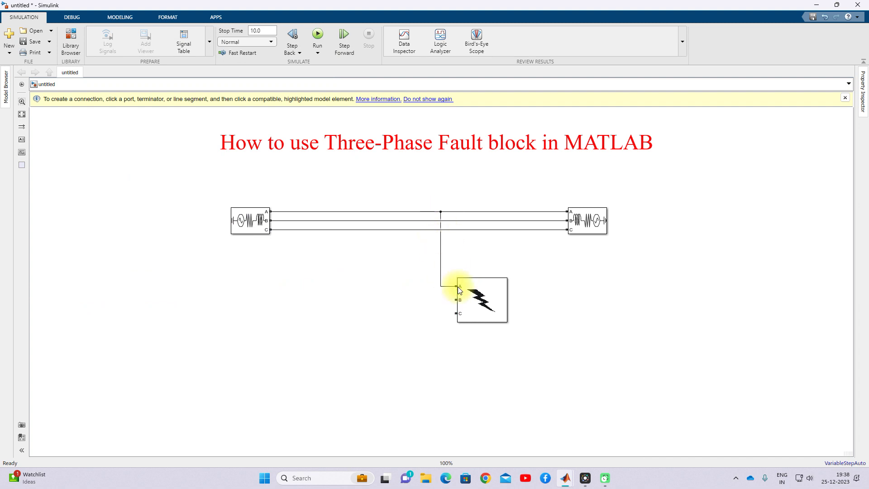
{"action": "left_click_drag", "start_coordinate": [455, 300], "coordinate": [419, 220]}
{"action": "left_click_drag", "start_coordinate": [454, 310], "coordinate": [398, 230]}
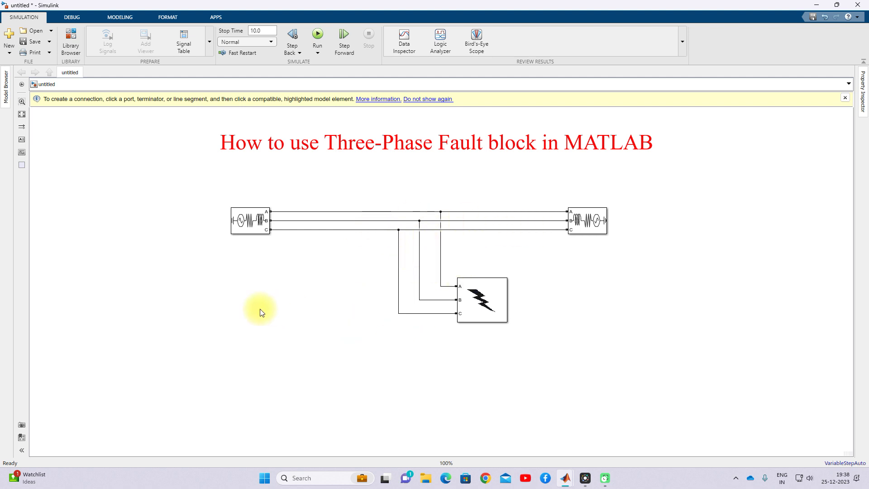
Step: Add a powergui block from the Fundamental Blocks library, to the right of the fault block
{"action": "left_click", "coordinate": [70, 41]}
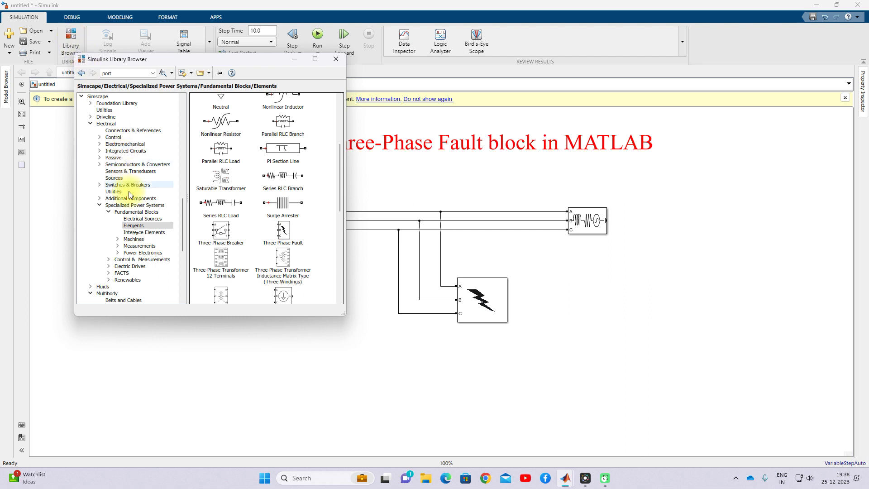
{"action": "left_click", "coordinate": [142, 253]}
{"action": "left_click", "coordinate": [138, 213]}
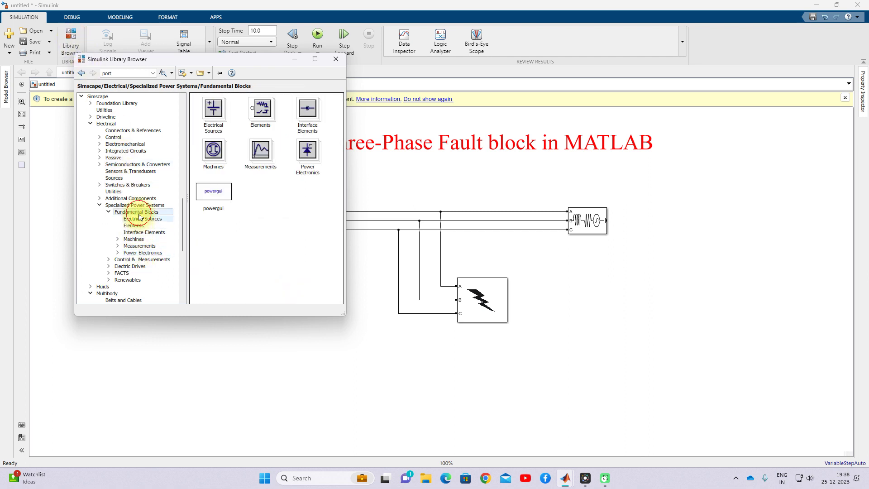
{"action": "left_click_drag", "start_coordinate": [228, 190], "coordinate": [638, 274]}
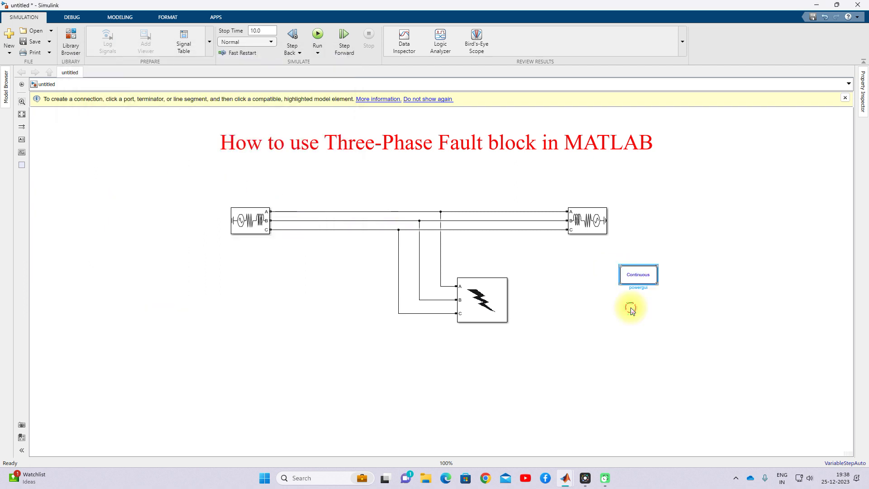
Step: Set the simulation stop time to 0.4 and run the model
{"action": "left_click", "coordinate": [270, 32]}
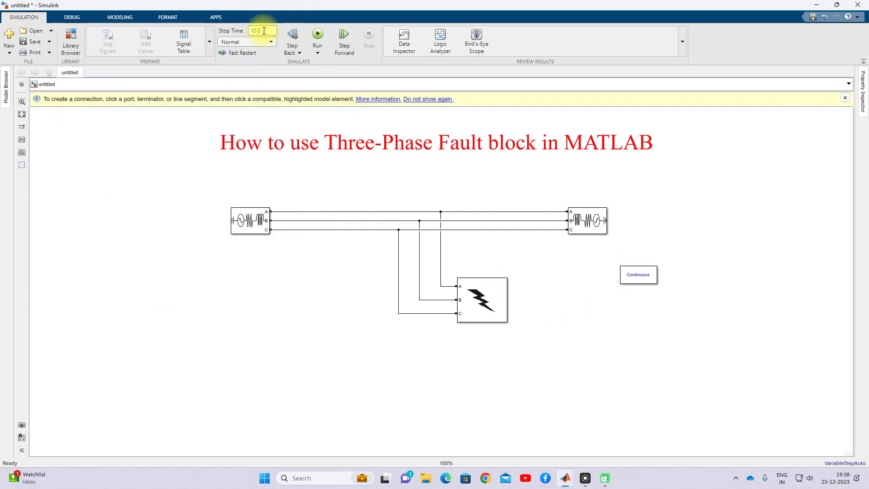
{"action": "type", "text": "0"}
{"action": "left_click", "coordinate": [318, 37]}
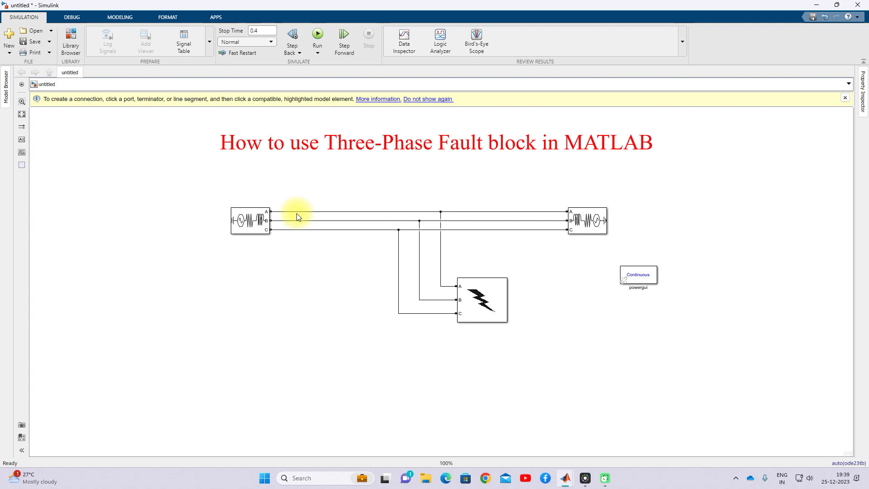
Step: Delete the three lines leaving the first source and put a three-phase V-I measurement block from the Measurements library in the gap
{"action": "left_click_drag", "start_coordinate": [296, 199], "coordinate": [328, 254]}
{"action": "key", "text": "Delete"}
{"action": "left_click", "coordinate": [71, 40]}
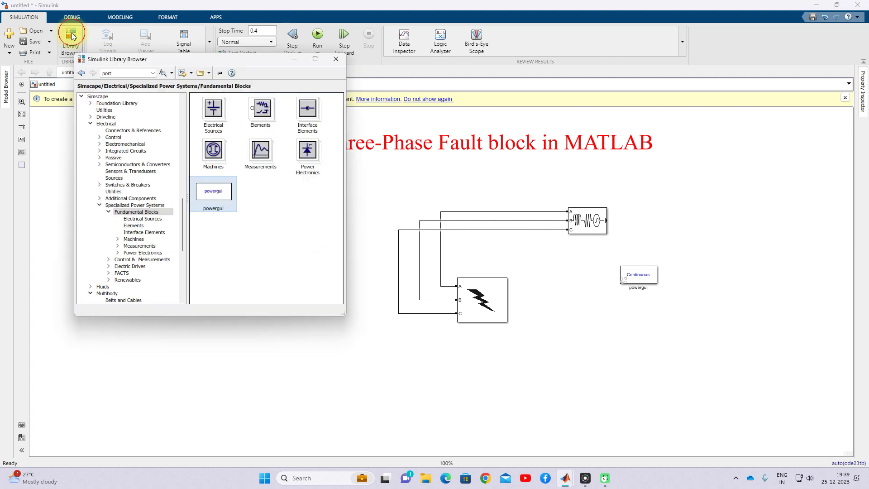
{"action": "left_click", "coordinate": [136, 246]}
{"action": "scroll", "coordinate": [231, 204], "scroll_direction": "down", "scroll_amount": 3}
Step: Wire the measurement block's A, B, C ports to the first source and its a, b, c ports to the matching lines toward the second source
{"action": "mouse_move", "coordinate": [232, 245]}
{"action": "left_mouse_down"}
{"action": "mouse_move", "coordinate": [380, 228]}
{"action": "mouse_move", "coordinate": [341, 229]}
{"action": "mouse_move", "coordinate": [271, 212]}
{"action": "left_mouse_up"}
{"action": "left_click_drag", "start_coordinate": [329, 216], "coordinate": [271, 221]}
{"action": "left_click_drag", "start_coordinate": [329, 226], "coordinate": [271, 230]}
{"action": "left_click_drag", "start_coordinate": [357, 231], "coordinate": [420, 222]}
{"action": "left_click_drag", "start_coordinate": [355, 216], "coordinate": [442, 213]}
{"action": "left_click", "coordinate": [430, 216]}
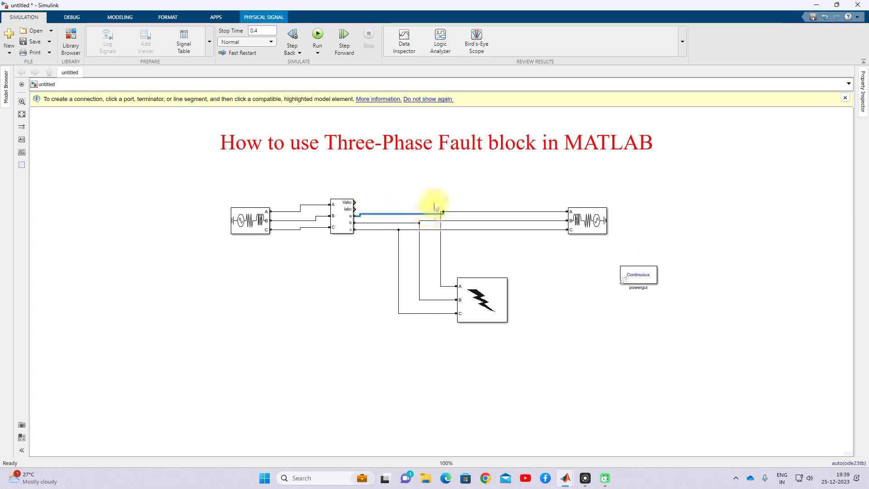
{"action": "left_click", "coordinate": [398, 205]}
Step: Add a Scope block in the empty area below the measurement block
{"action": "double_click", "coordinate": [343, 308]}
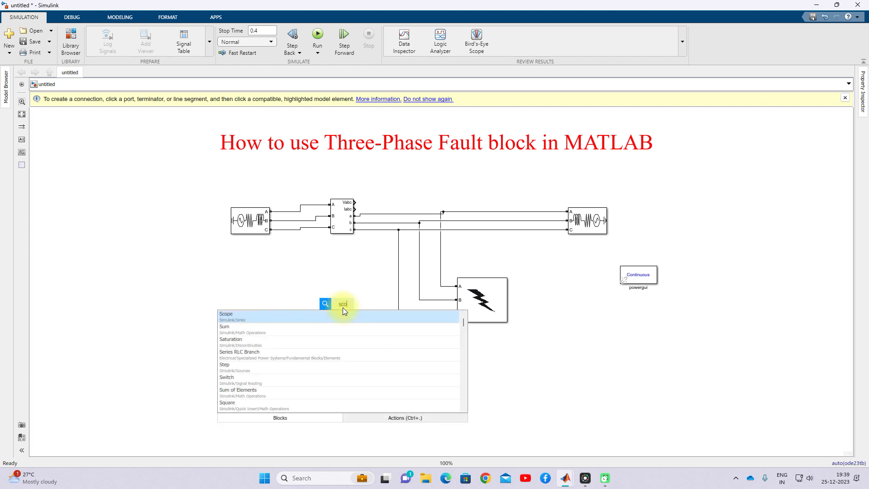
{"action": "type", "text": "scopes"}
{"action": "key", "text": "BackSpace"}
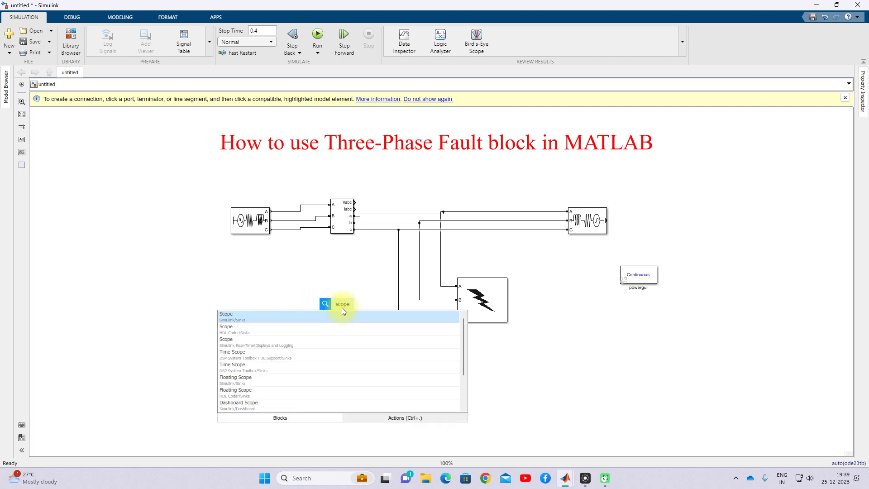
{"action": "key", "text": "Return"}
{"action": "left_click", "coordinate": [345, 309]}
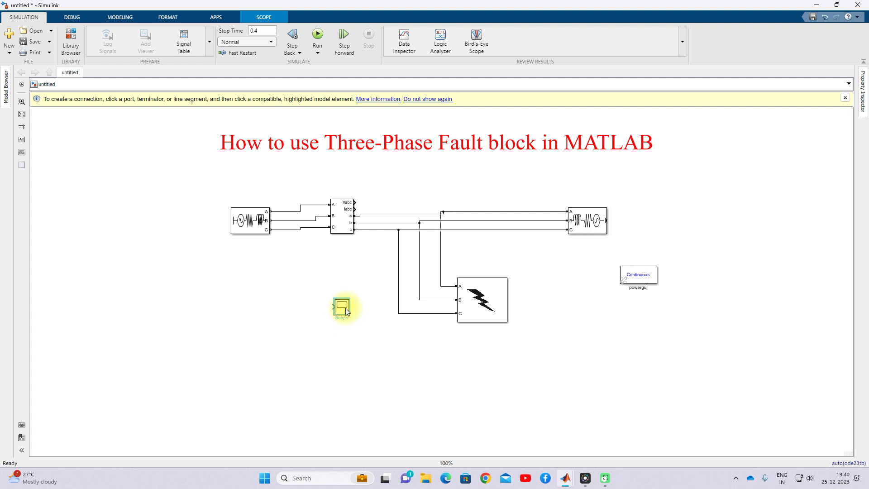
Step: Configure the Scope with 2 input ports and a layout of two plots stacked vertically
{"action": "double_click", "coordinate": [346, 308]}
{"action": "left_click", "coordinate": [353, 131]}
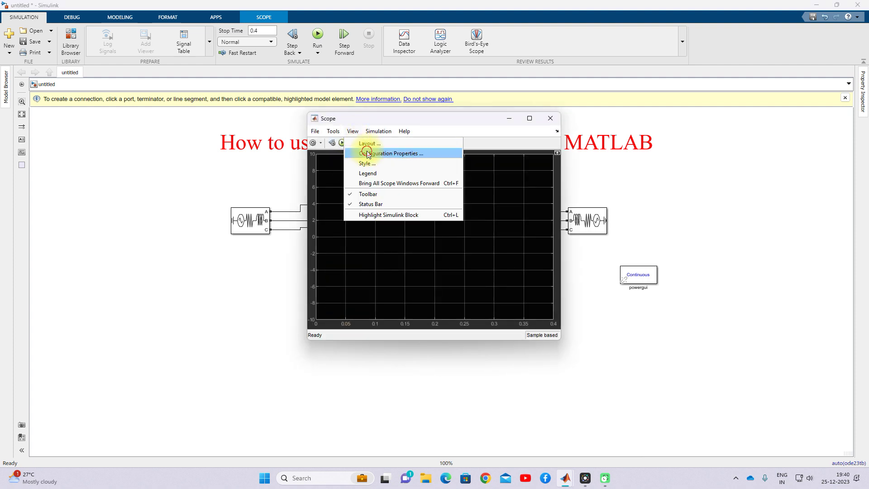
{"action": "left_click", "coordinate": [364, 153]}
{"action": "double_click", "coordinate": [420, 215]}
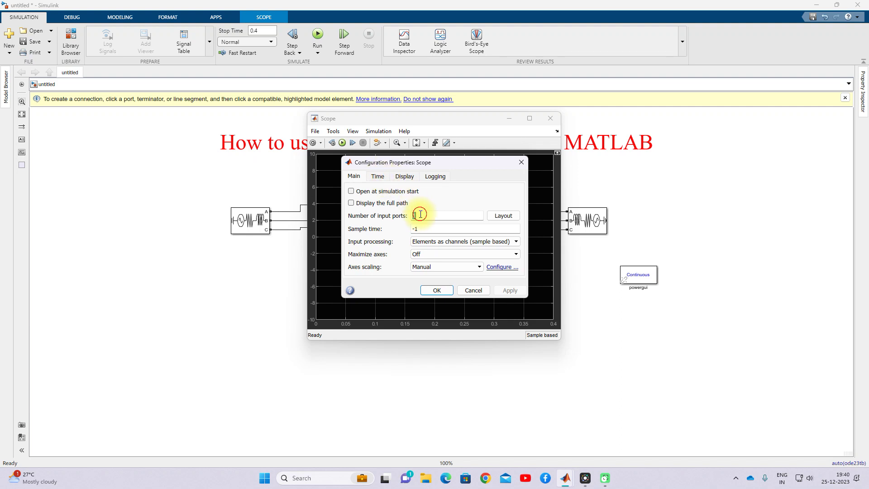
{"action": "type", "text": "2"}
{"action": "left_click", "coordinate": [500, 215]}
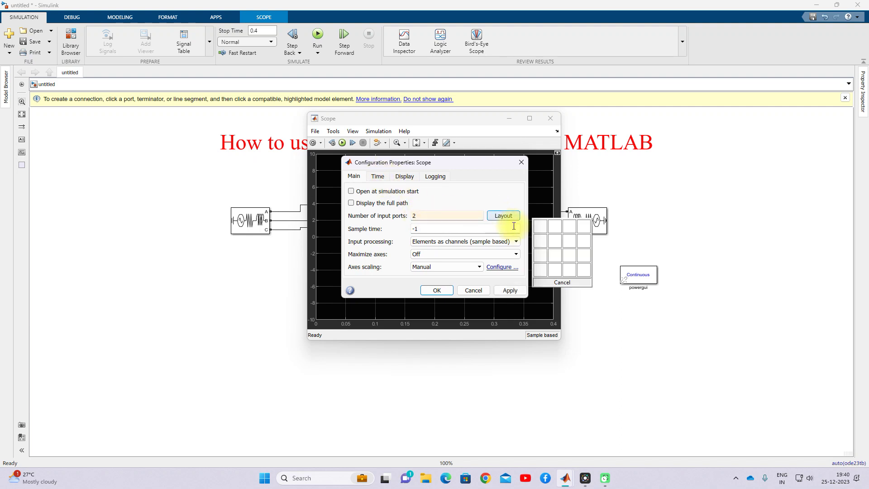
{"action": "left_click", "coordinate": [538, 242]}
{"action": "left_click", "coordinate": [509, 290]}
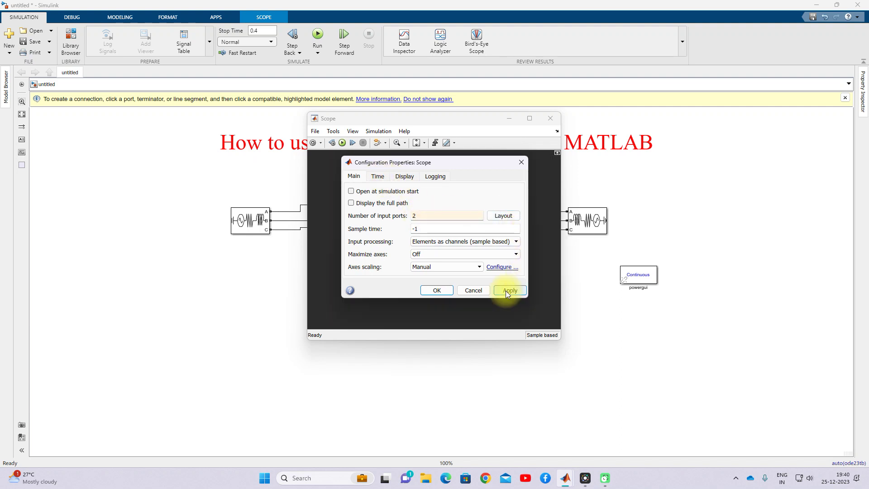
{"action": "left_click", "coordinate": [437, 291]}
Step: Place the Scope above the lines, feed it from Vabc and Iabc, and label these signals Voltage and Current
{"action": "left_click", "coordinate": [272, 304]}
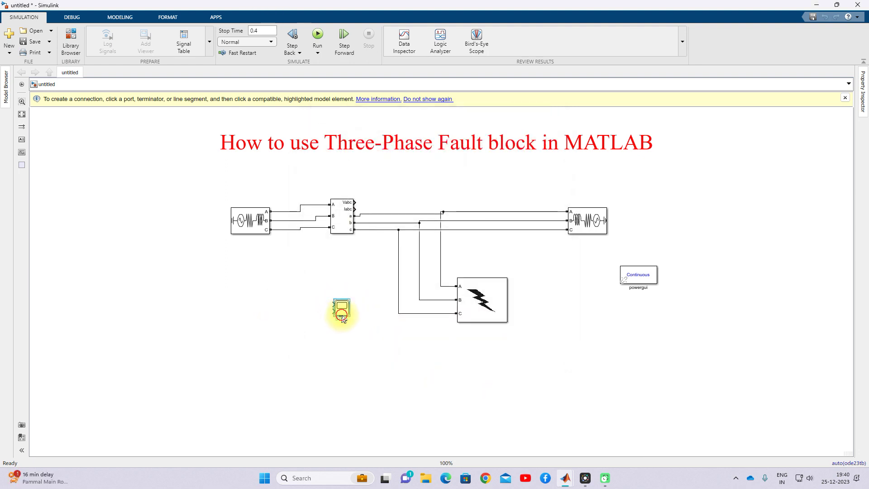
{"action": "left_click_drag", "start_coordinate": [405, 180], "coordinate": [436, 181]}
{"action": "double_click", "coordinate": [391, 179]}
{"action": "type", "text": "Voltage"}
{"action": "double_click", "coordinate": [401, 198]}
{"action": "type", "text": "Current"}
Step: Set the Three-Phase Fault block's switching times to [0.1 0.3]
{"action": "left_click", "coordinate": [488, 300]}
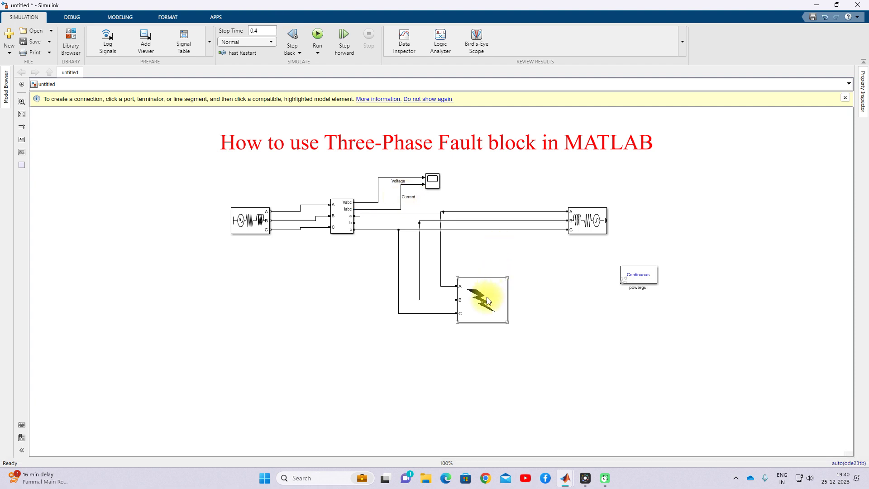
{"action": "left_click", "coordinate": [488, 300]}
{"action": "double_click", "coordinate": [488, 300]}
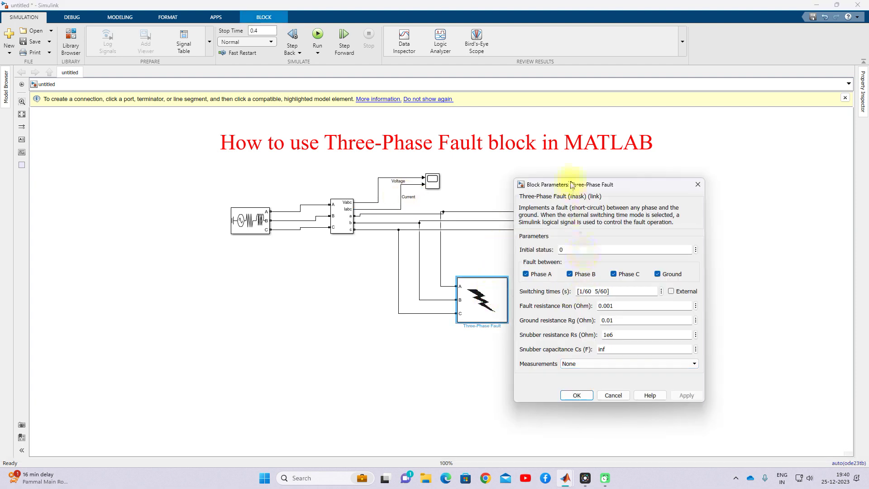
{"action": "left_click_drag", "start_coordinate": [575, 174], "coordinate": [496, 157]}
{"action": "double_click", "coordinate": [520, 264]}
{"action": "left_click", "coordinate": [520, 264]}
{"action": "key", "text": "Left"}
{"action": "key", "text": "BackSpace"}
{"action": "key", "text": "BackSpace"}
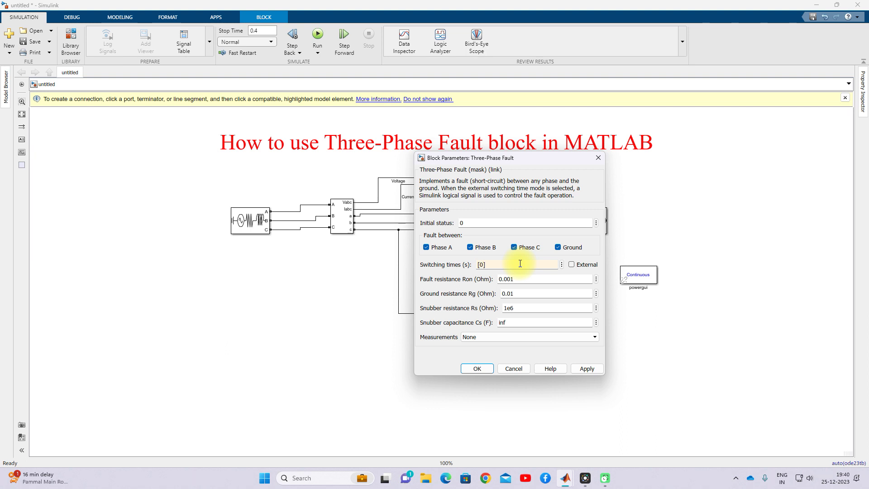
{"action": "type", "text": "0.3"}
{"action": "left_click", "coordinate": [587, 368]}
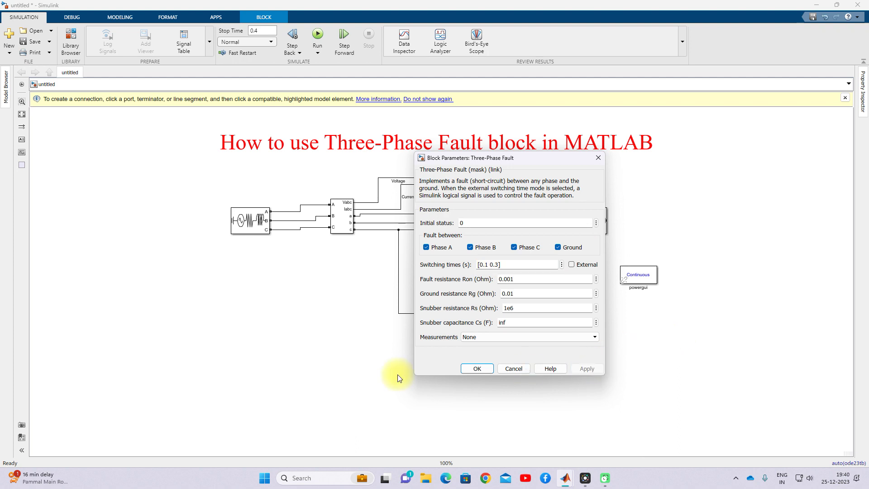
{"action": "left_click", "coordinate": [473, 371]}
Step: Check the Scope's two-plot display and review which phases and ground are selected in the Three-Phase Fault block
{"action": "double_click", "coordinate": [432, 182]}
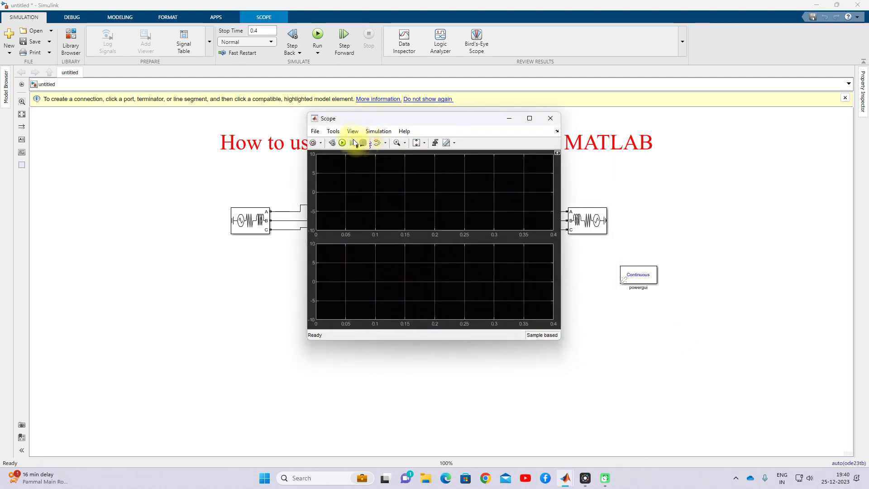
{"action": "left_click", "coordinate": [253, 272]}
{"action": "left_click", "coordinate": [487, 304]}
{"action": "double_click", "coordinate": [486, 304]}
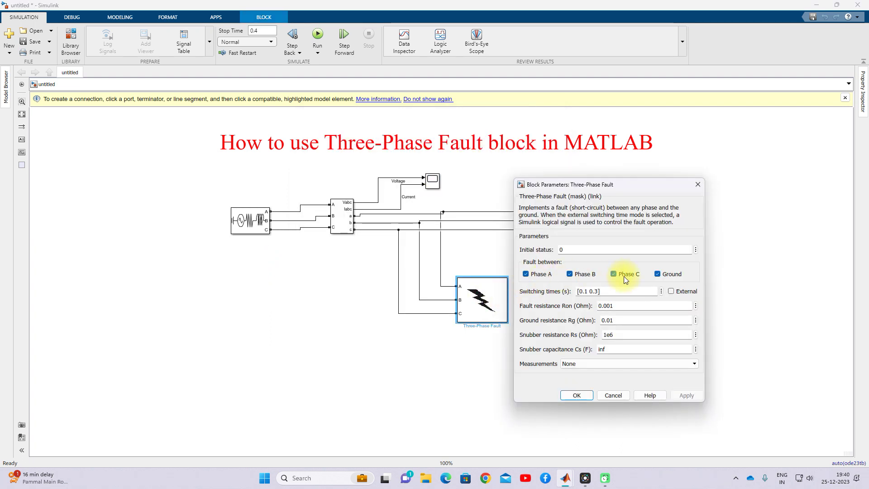
{"action": "left_click", "coordinate": [576, 396]}
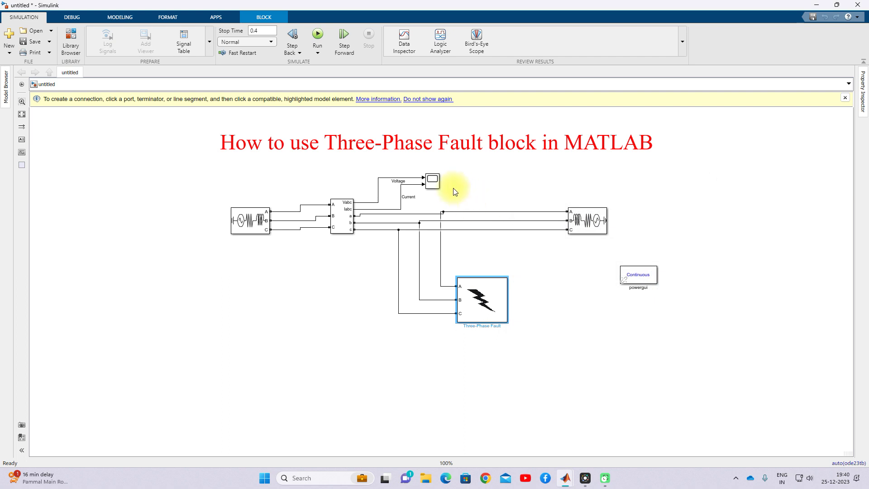
Step: Run the simulation with all three phases and ground faulted, and examine the voltage and current waveforms in the Scope
{"action": "double_click", "coordinate": [434, 181]}
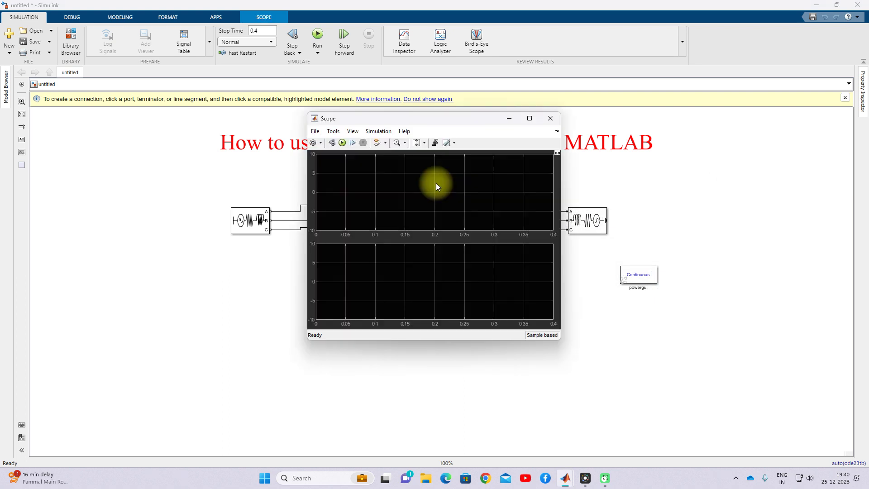
{"action": "left_click", "coordinate": [342, 143]}
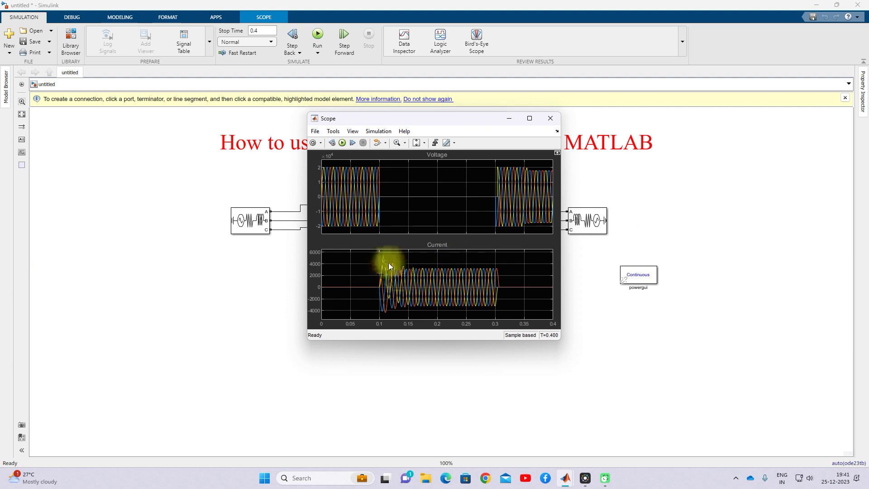
{"action": "key", "text": "F9"}
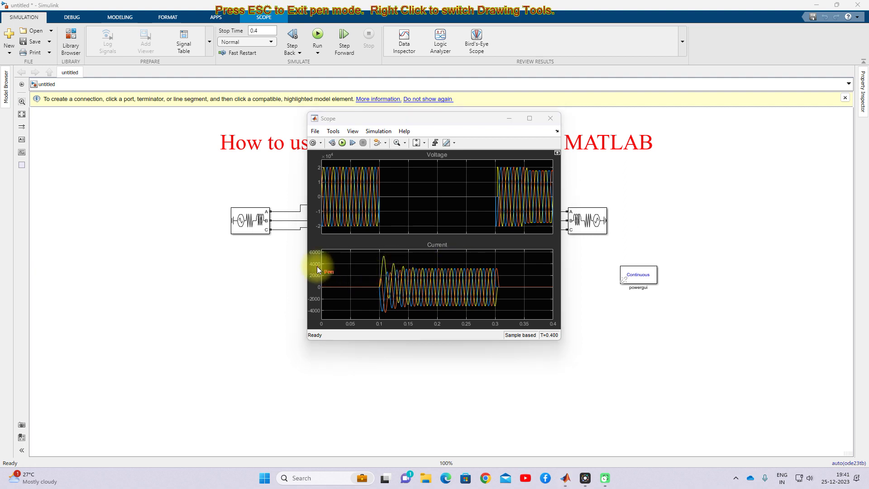
{"action": "left_click_drag", "start_coordinate": [313, 267], "coordinate": [328, 260]}
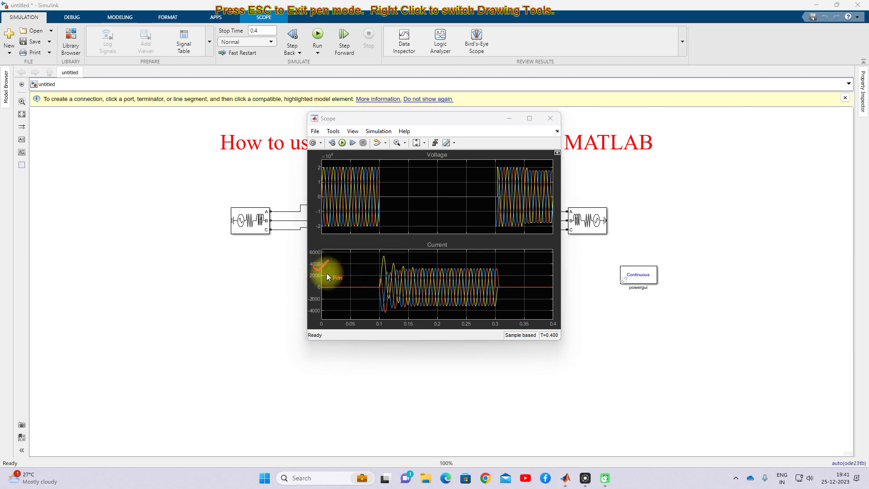
{"action": "mouse_move", "coordinate": [496, 193]}
{"action": "left_mouse_down"}
{"action": "mouse_move", "coordinate": [419, 192]}
{"action": "mouse_move", "coordinate": [390, 205]}
{"action": "mouse_move", "coordinate": [498, 197]}
{"action": "mouse_move", "coordinate": [479, 194]}
{"action": "left_mouse_up"}
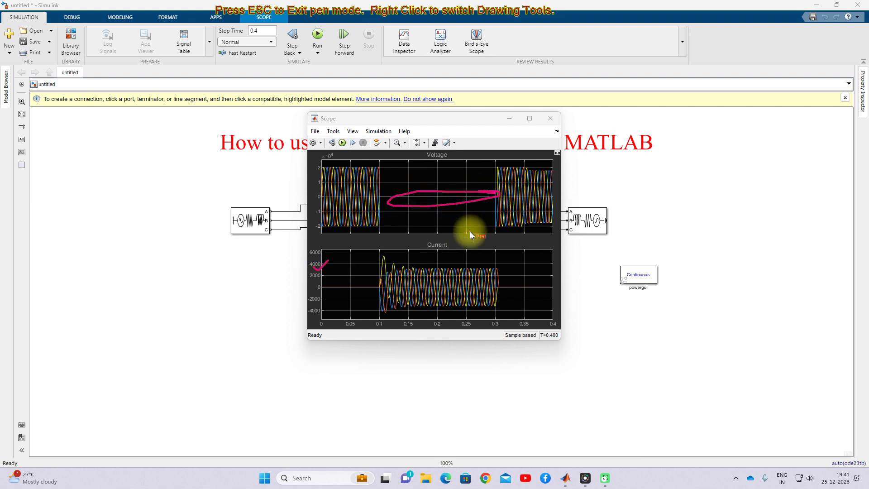
{"action": "key", "text": "Escape"}
Step: Exclude Phase C from the Three-Phase Fault block, leaving Phase A, Phase B and Ground selected
{"action": "left_click", "coordinate": [571, 265]}
{"action": "double_click", "coordinate": [496, 283]}
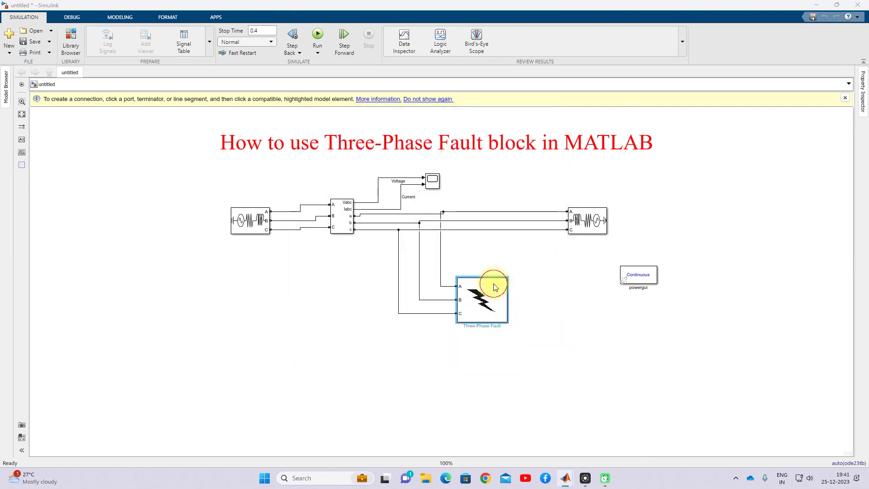
{"action": "left_click", "coordinate": [639, 274]}
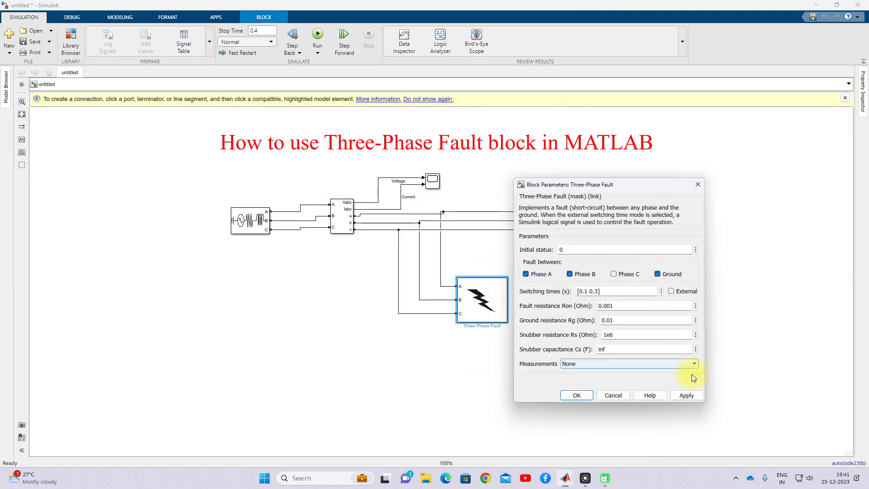
{"action": "left_click", "coordinate": [577, 395]}
Step: Rerun the simulation for the fault on phases A and B, and examine the fault current in the Scope
{"action": "double_click", "coordinate": [432, 181]}
{"action": "left_click", "coordinate": [345, 143]}
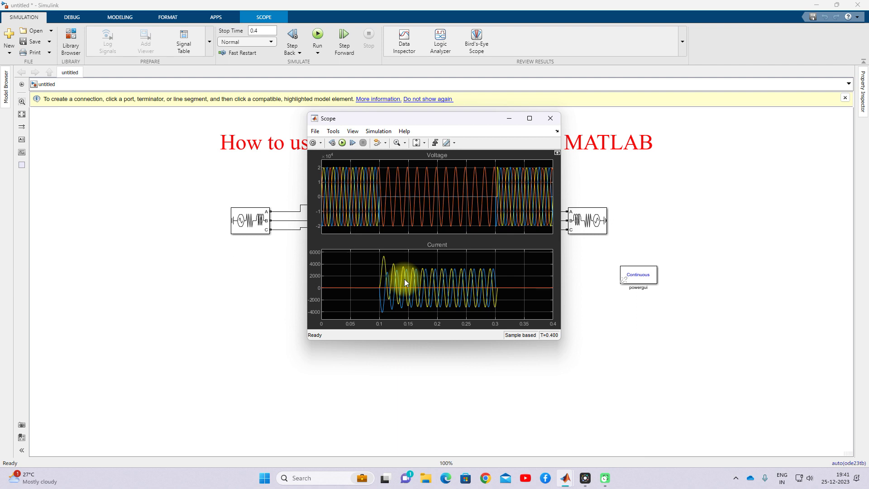
{"action": "key", "text": "F9"}
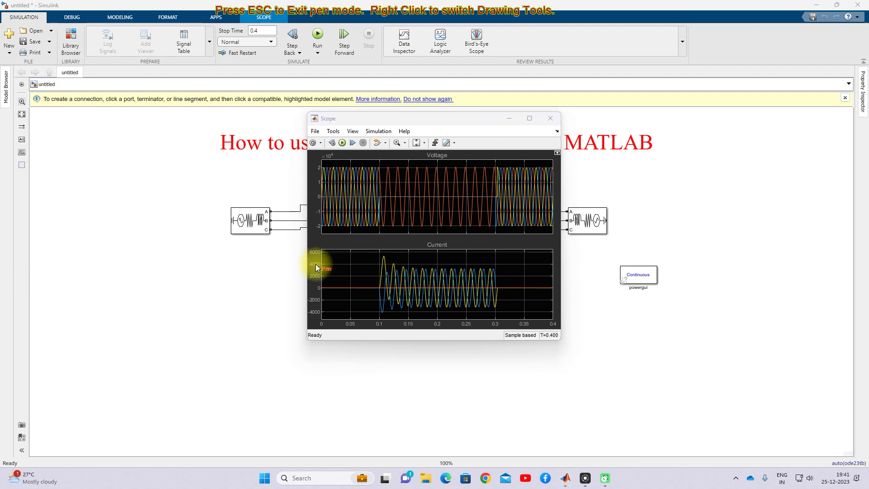
{"action": "left_click_drag", "start_coordinate": [315, 268], "coordinate": [351, 259]}
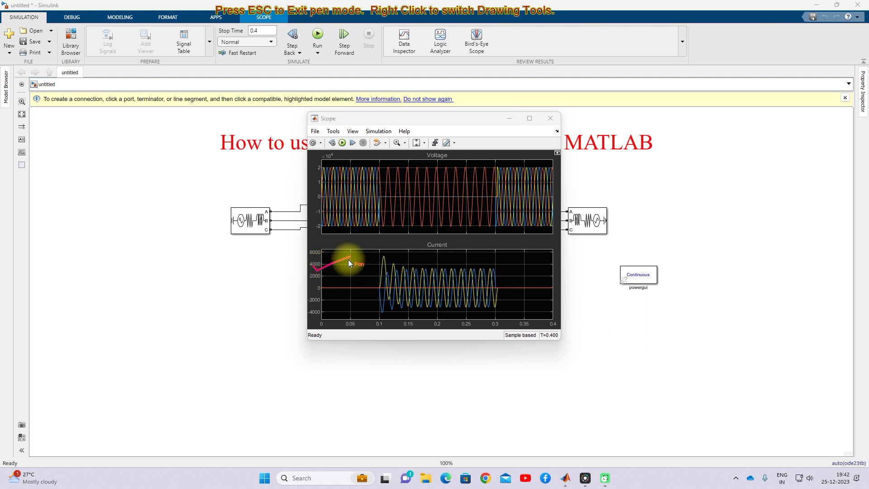
{"action": "key", "text": "Escape"}
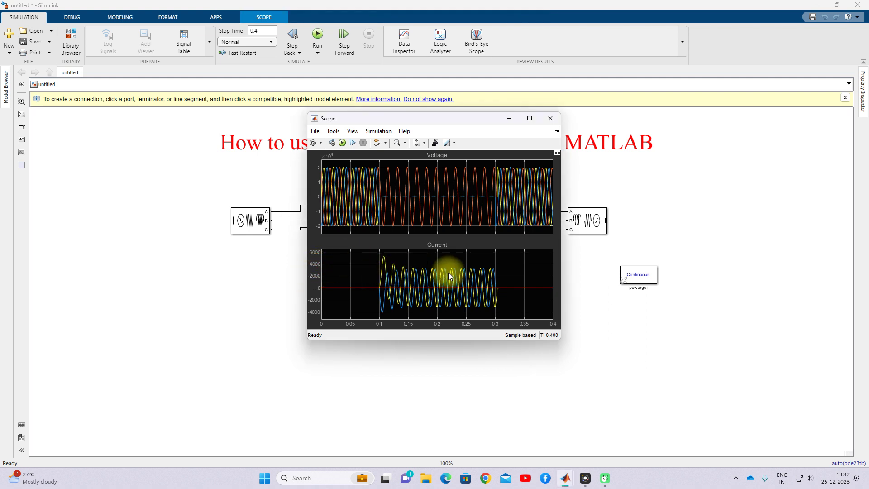
Step: Exclude Phase B from the fault block, leaving Phase A and Ground selected, and rerun the simulation with the Scope open
{"action": "left_click", "coordinate": [579, 298]}
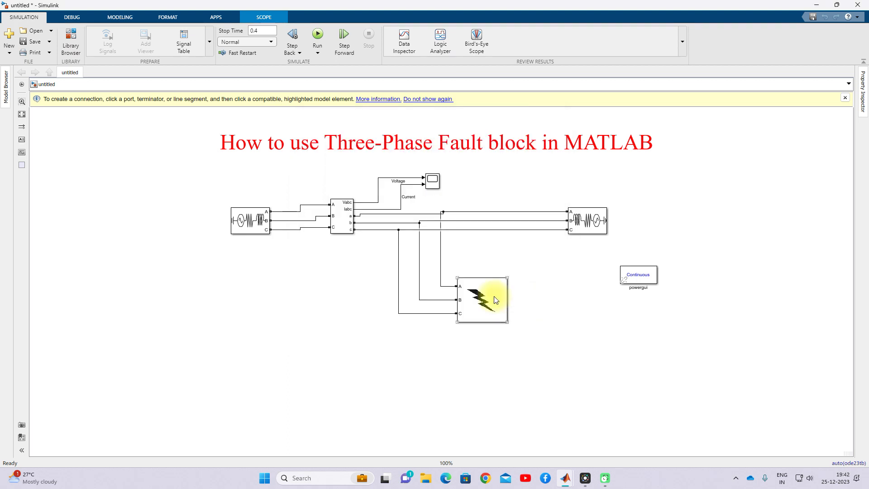
{"action": "double_click", "coordinate": [494, 299]}
{"action": "left_click", "coordinate": [569, 274]}
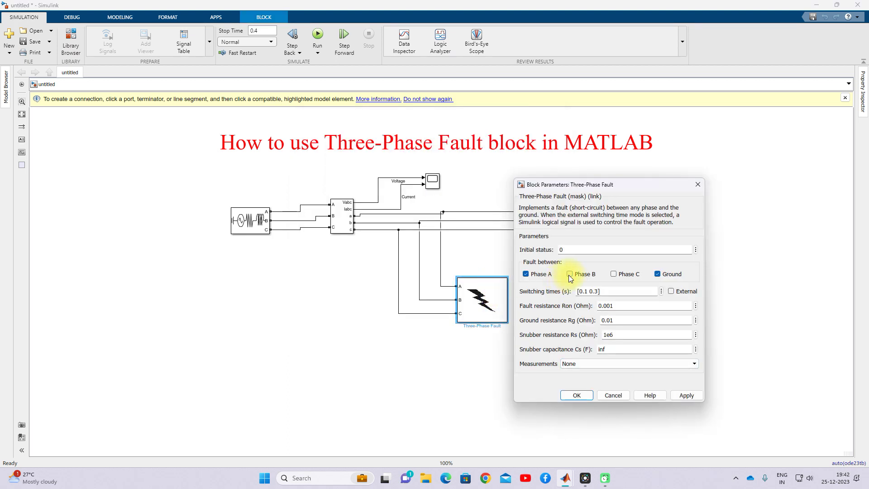
{"action": "left_click", "coordinate": [681, 396]}
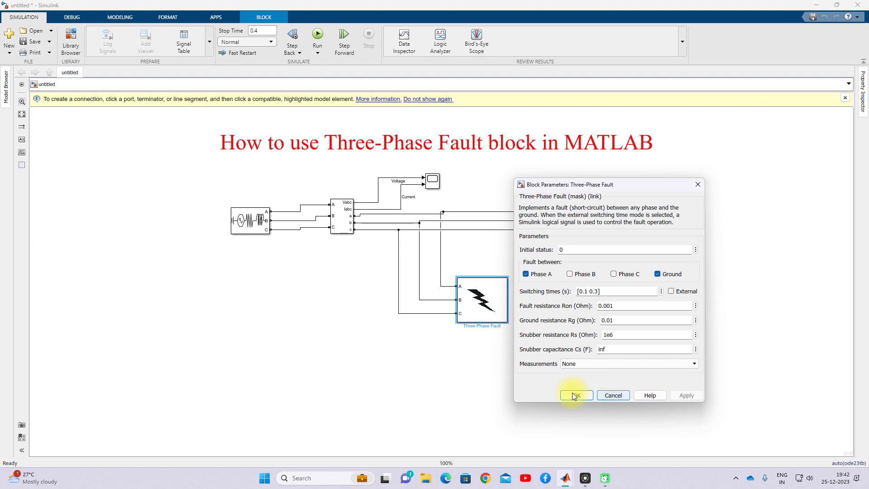
{"action": "left_click", "coordinate": [576, 395]}
{"action": "double_click", "coordinate": [431, 183]}
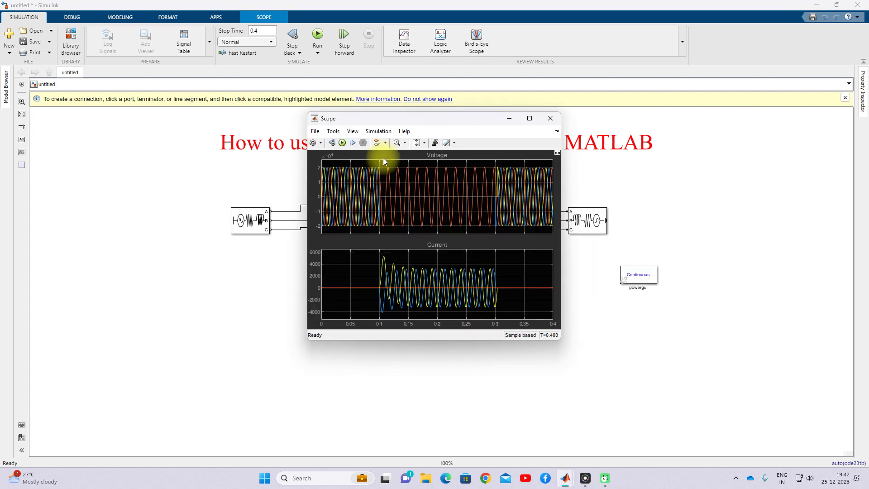
{"action": "left_click", "coordinate": [343, 142]}
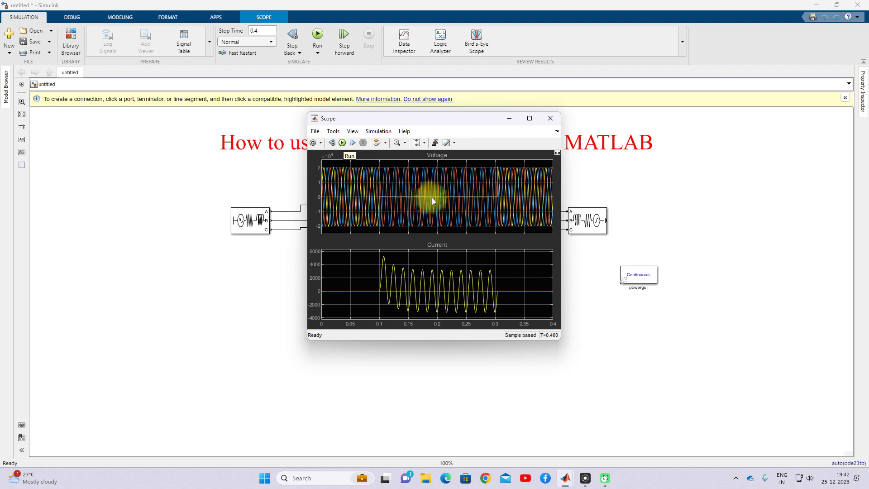
Step: Examine the voltage and current waveforms of the Phase A to ground fault in the Scope, marking them with pen annotations
{"action": "key", "text": "F9"}
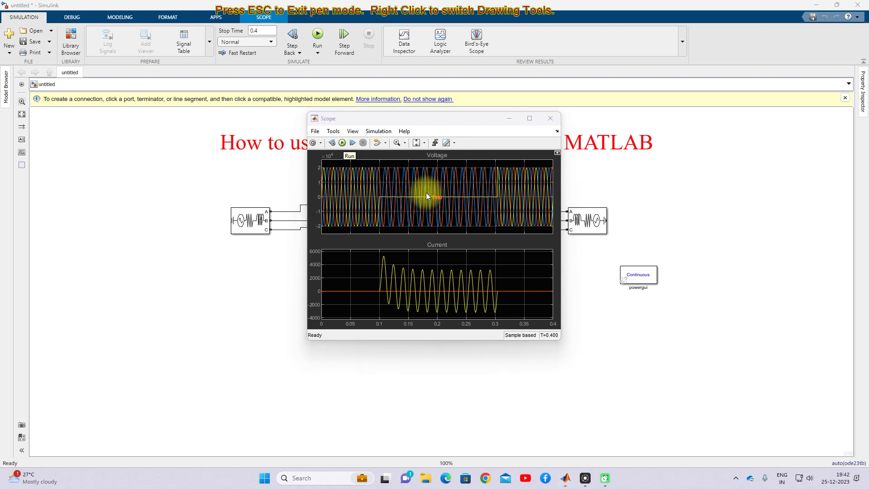
{"action": "mouse_move", "coordinate": [430, 196]}
{"action": "left_mouse_down"}
{"action": "mouse_move", "coordinate": [425, 173]}
{"action": "mouse_move", "coordinate": [439, 168]}
{"action": "left_mouse_up"}
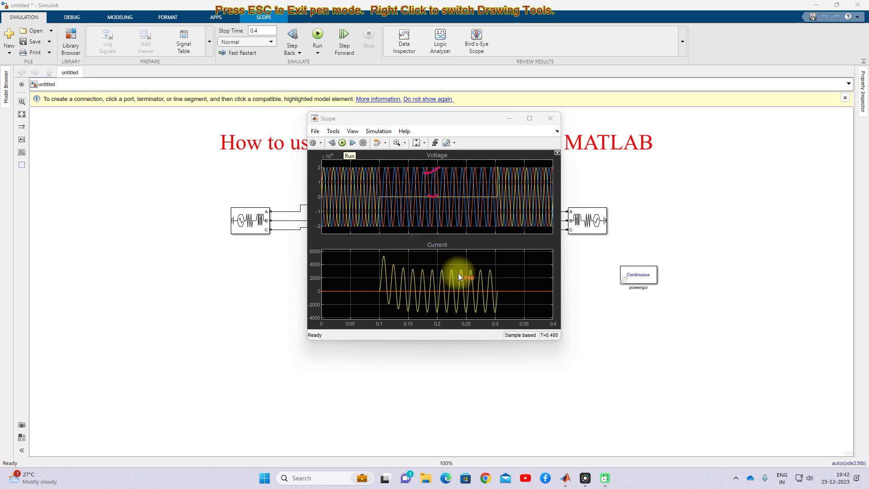
{"action": "left_click_drag", "start_coordinate": [489, 260], "coordinate": [482, 267]}
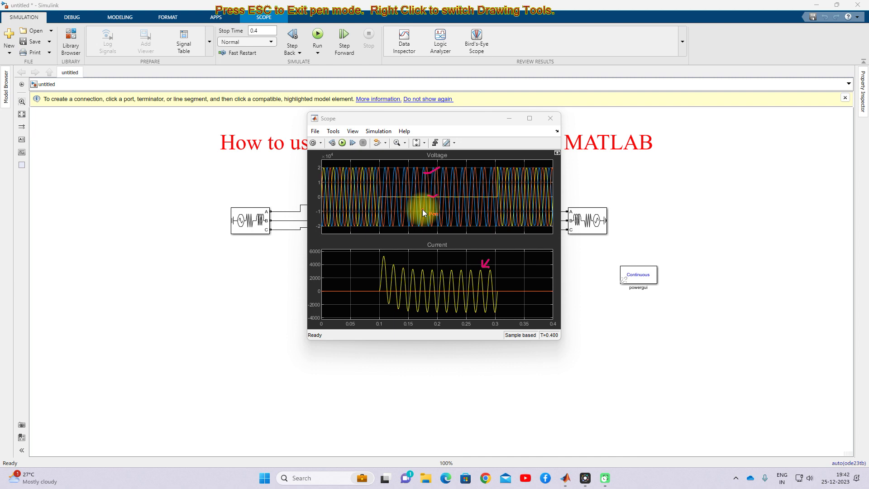
{"action": "key", "text": "Escape"}
Step: Set the Three-Phase Fault block to a fault between Phase A and Phase B only, with Ground excluded
{"action": "left_click", "coordinate": [478, 312]}
{"action": "double_click", "coordinate": [478, 313]}
{"action": "left_click", "coordinate": [656, 275]}
{"action": "left_click", "coordinate": [570, 274]}
{"action": "left_click", "coordinate": [694, 396]}
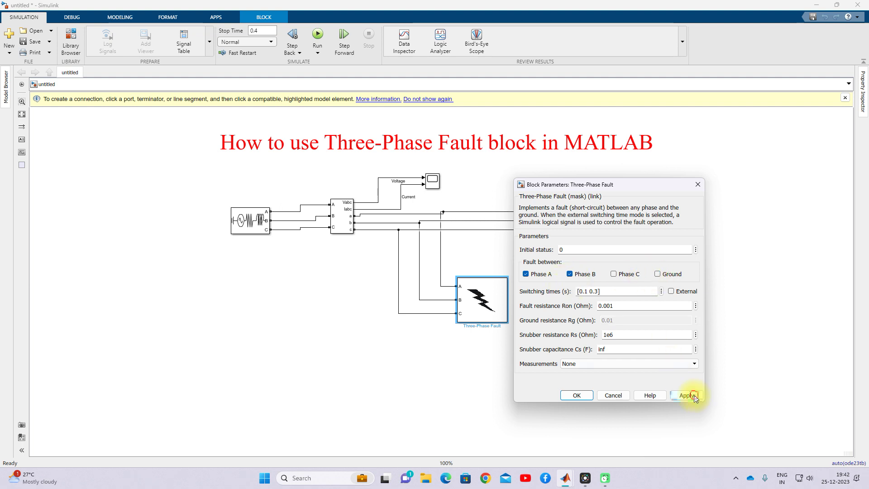
{"action": "left_click", "coordinate": [576, 395]}
Step: Rerun the simulation for the phase A to B fault without ground and examine the enlarged voltage and current waveforms in the Scope
{"action": "double_click", "coordinate": [433, 181]}
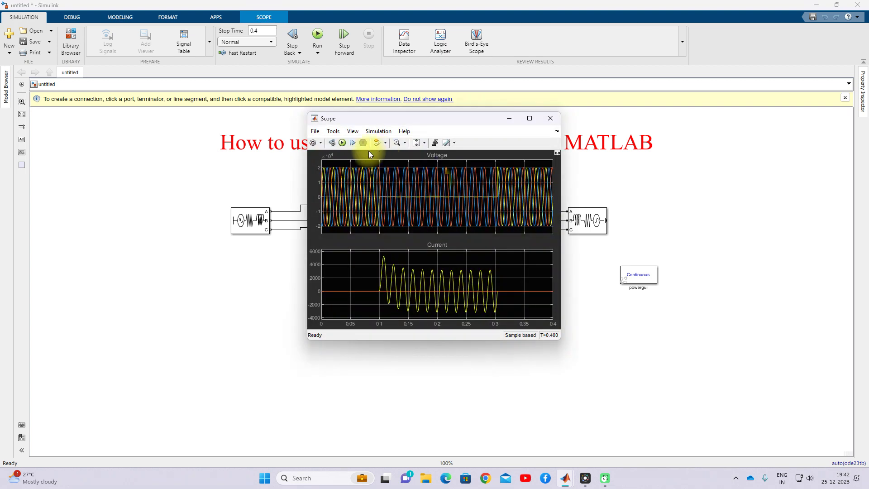
{"action": "left_click", "coordinate": [344, 144]}
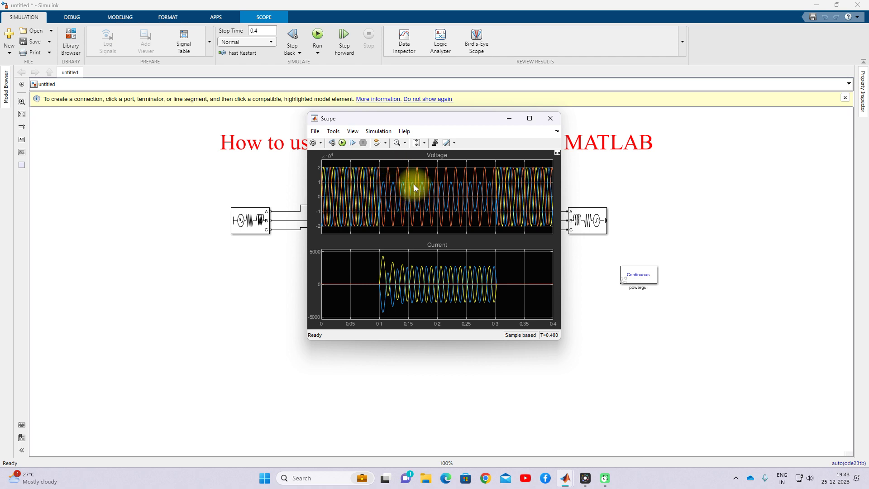
{"action": "left_click", "coordinate": [531, 118]}
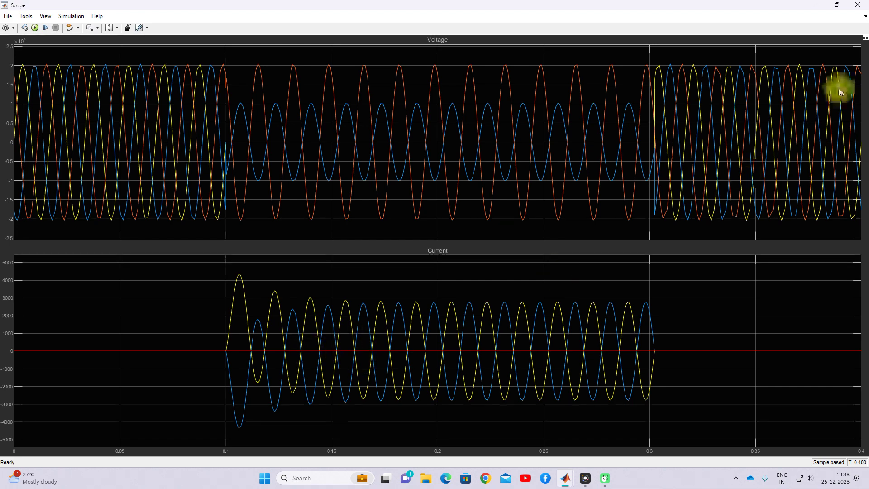
{"action": "left_click", "coordinate": [836, 5]}
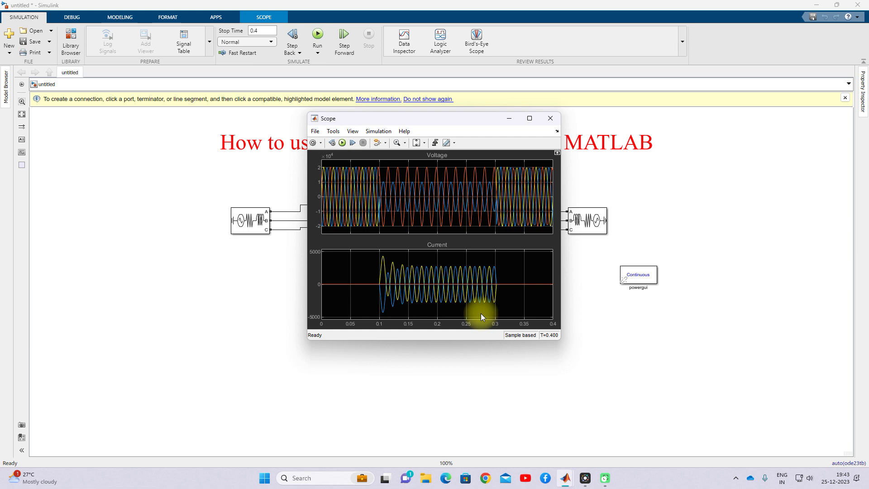
Step: Return to the model and open the parameters of the Three-Phase Fault block
{"action": "left_click", "coordinate": [379, 371]}
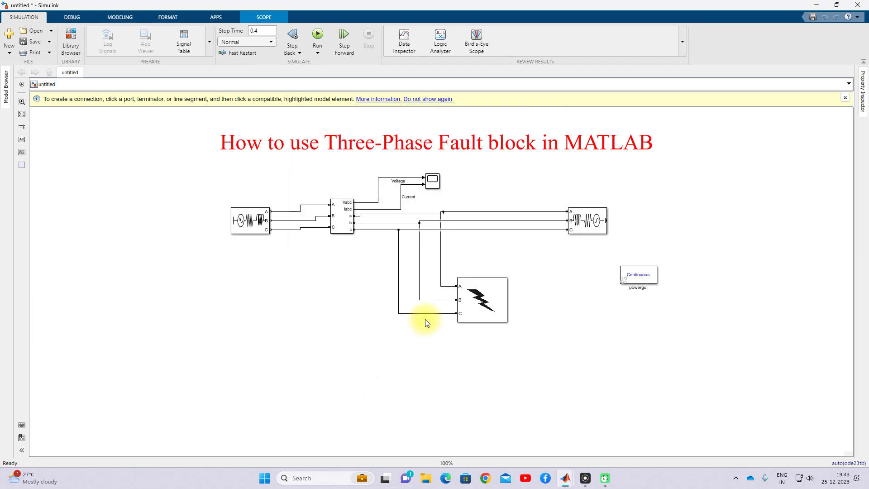
{"action": "left_click", "coordinate": [482, 297]}
{"action": "double_click", "coordinate": [483, 298]}
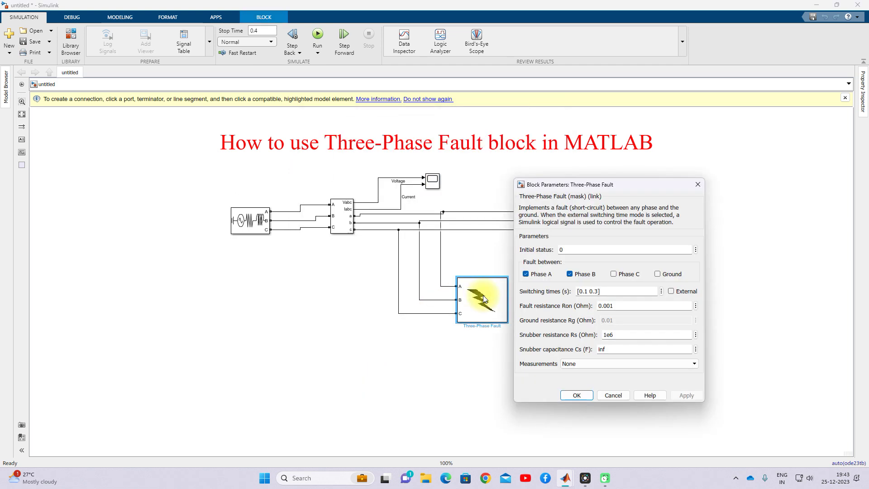